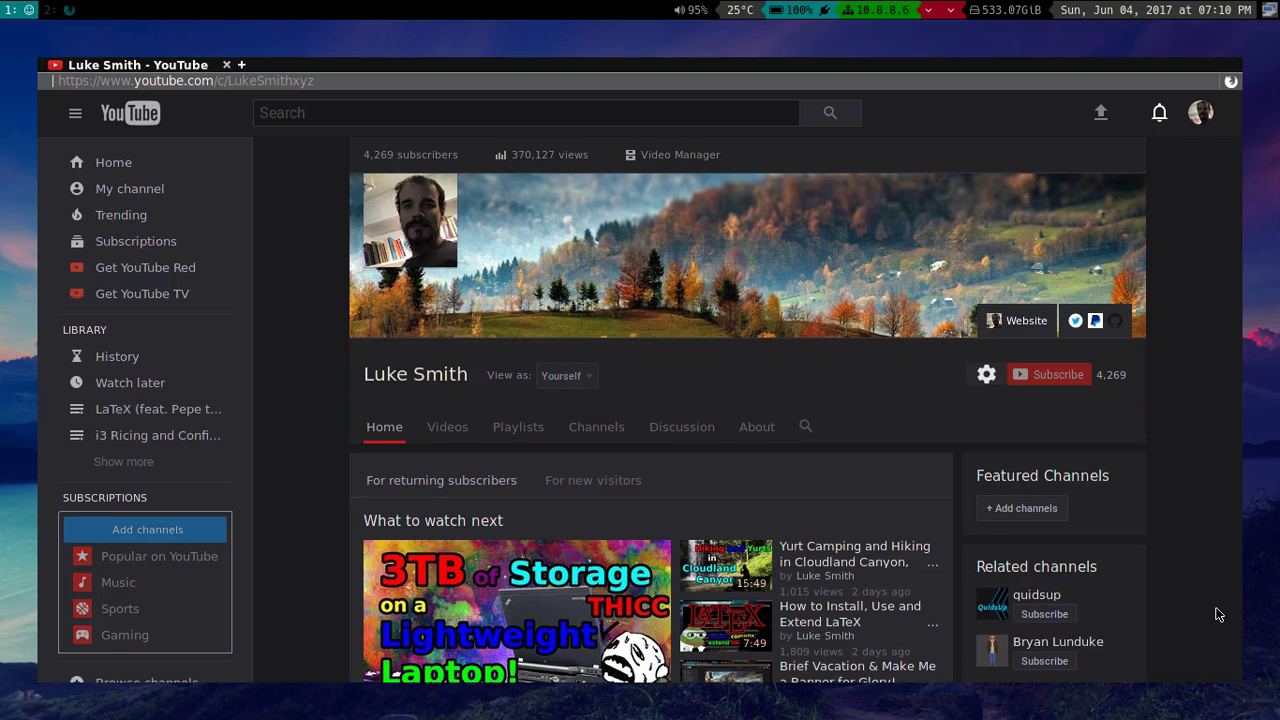
# - Scroll the YouTube channel page, then show Firefox's main menu listing Stylish, VimFx and Adblock Plus
pyautogui.scroll(-5, 1218, 614)
pyautogui.scroll(2, 1217, 612)
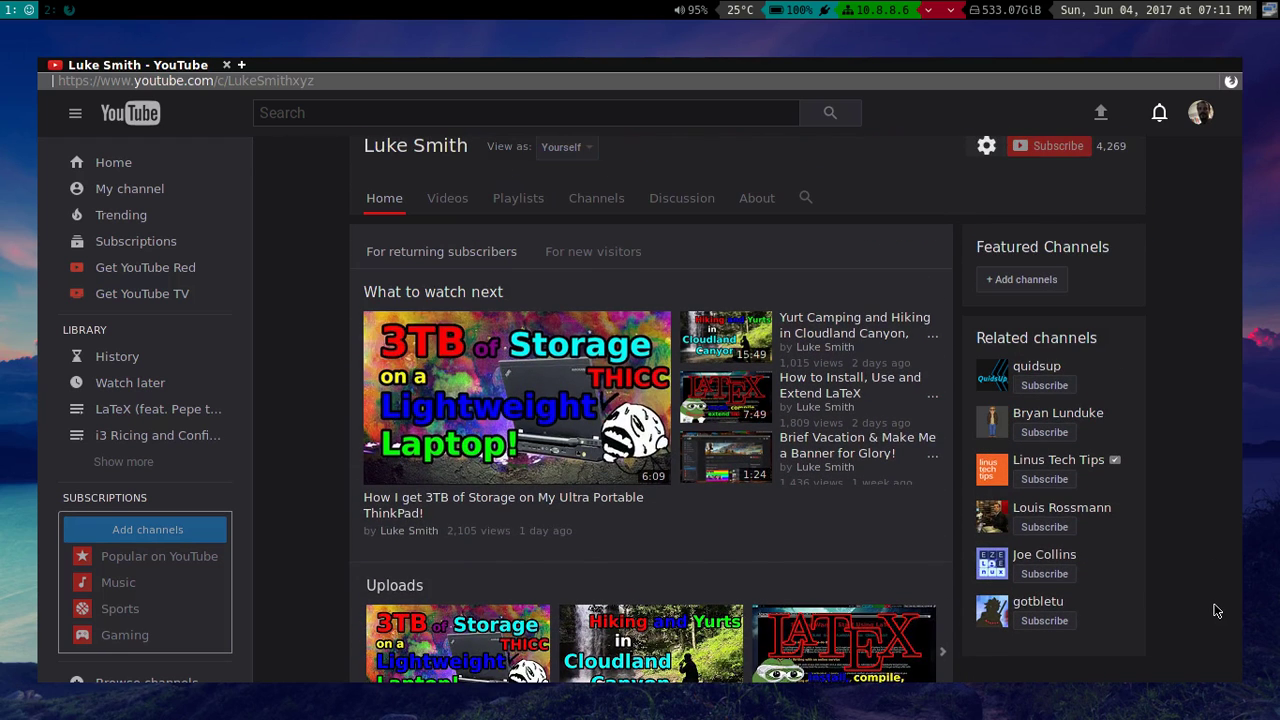
pyautogui.scroll(3, 1214, 600)
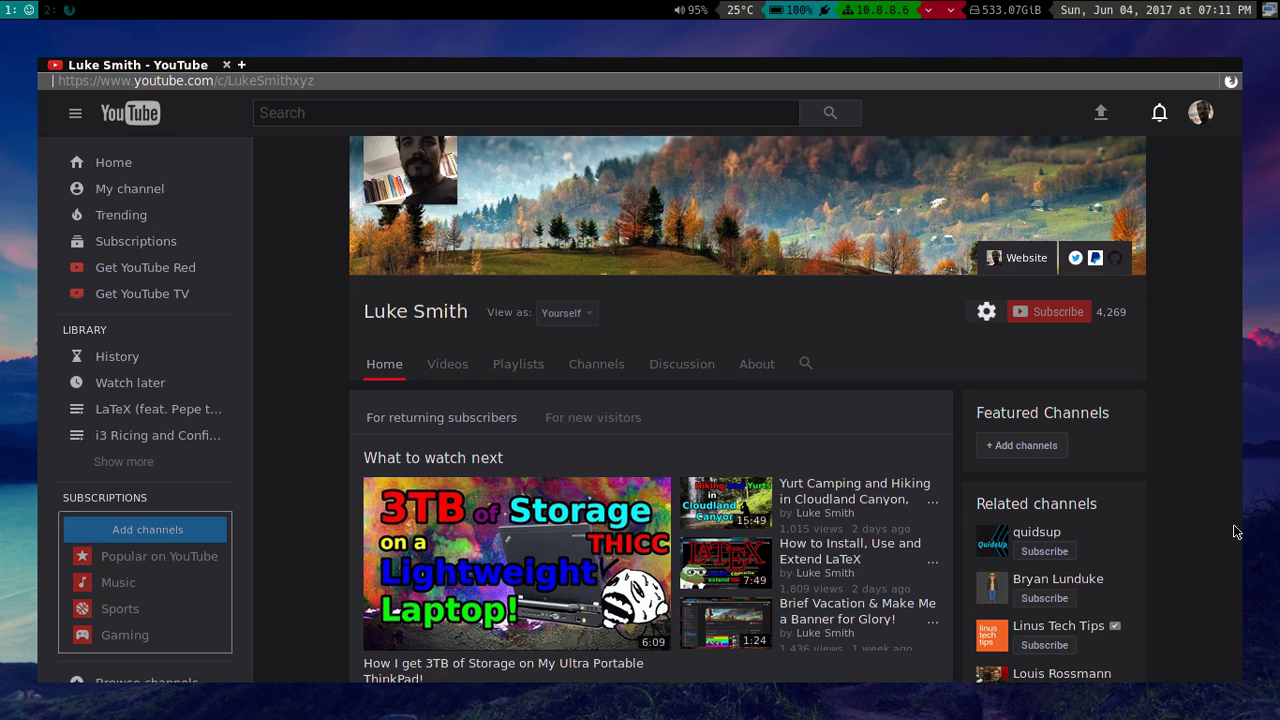
pyautogui.scroll(1, 1234, 528)
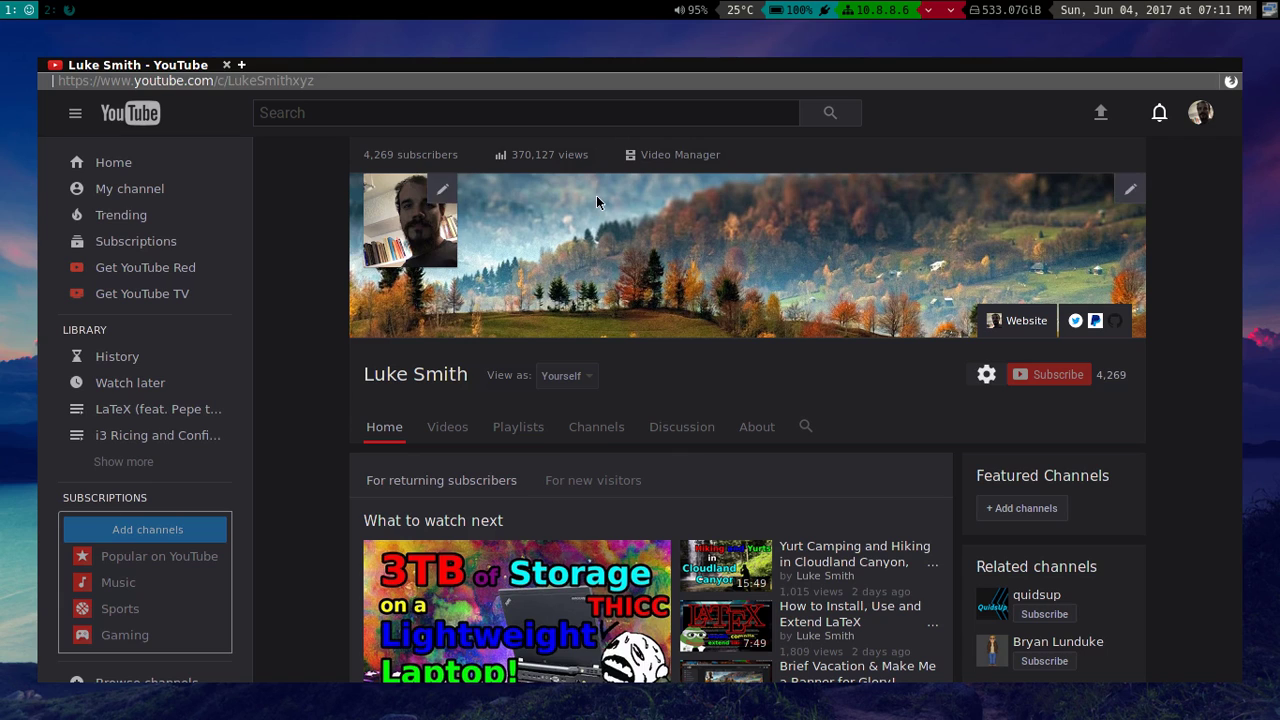
pyautogui.click(1231, 82)
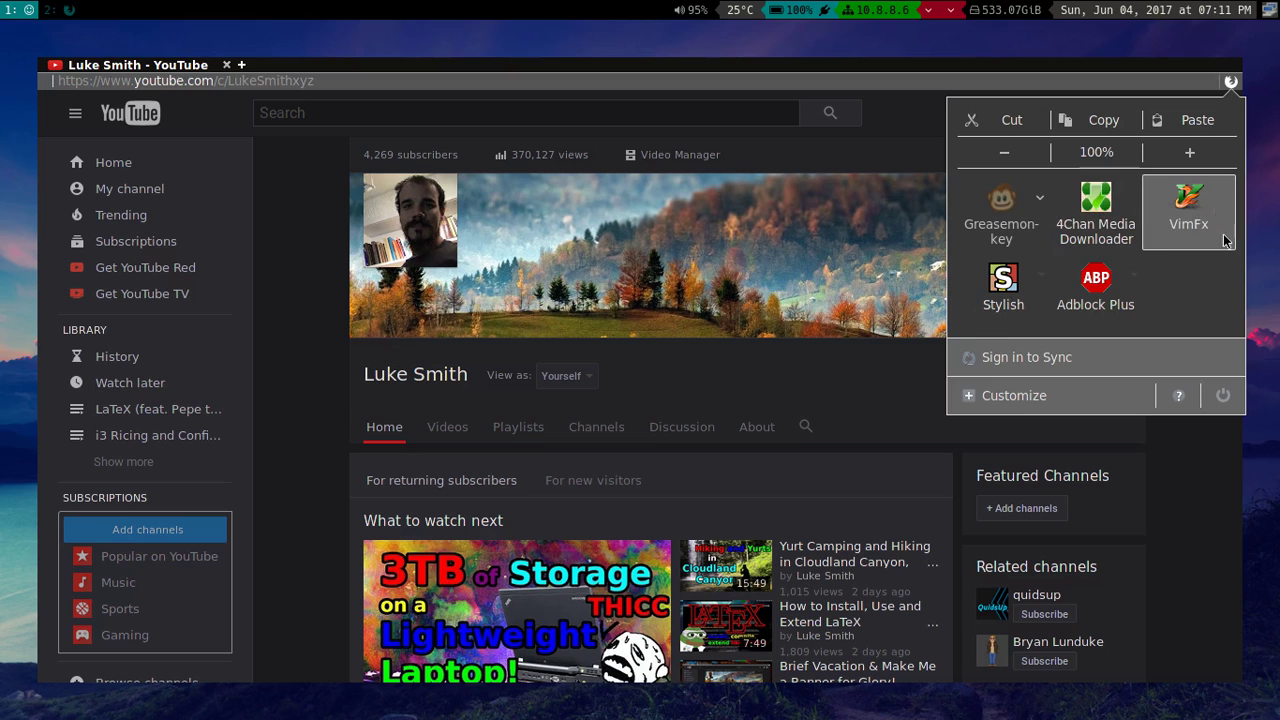
pyautogui.click(1187, 554)
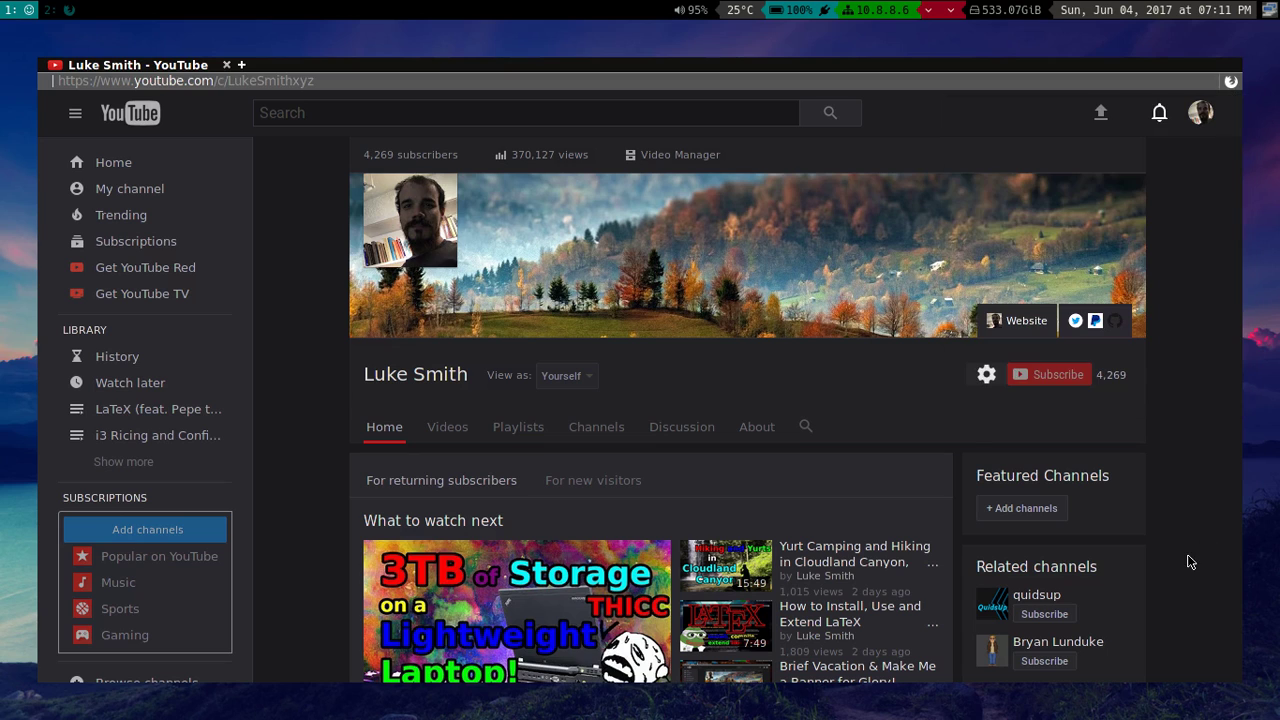
pyautogui.click(1232, 83)
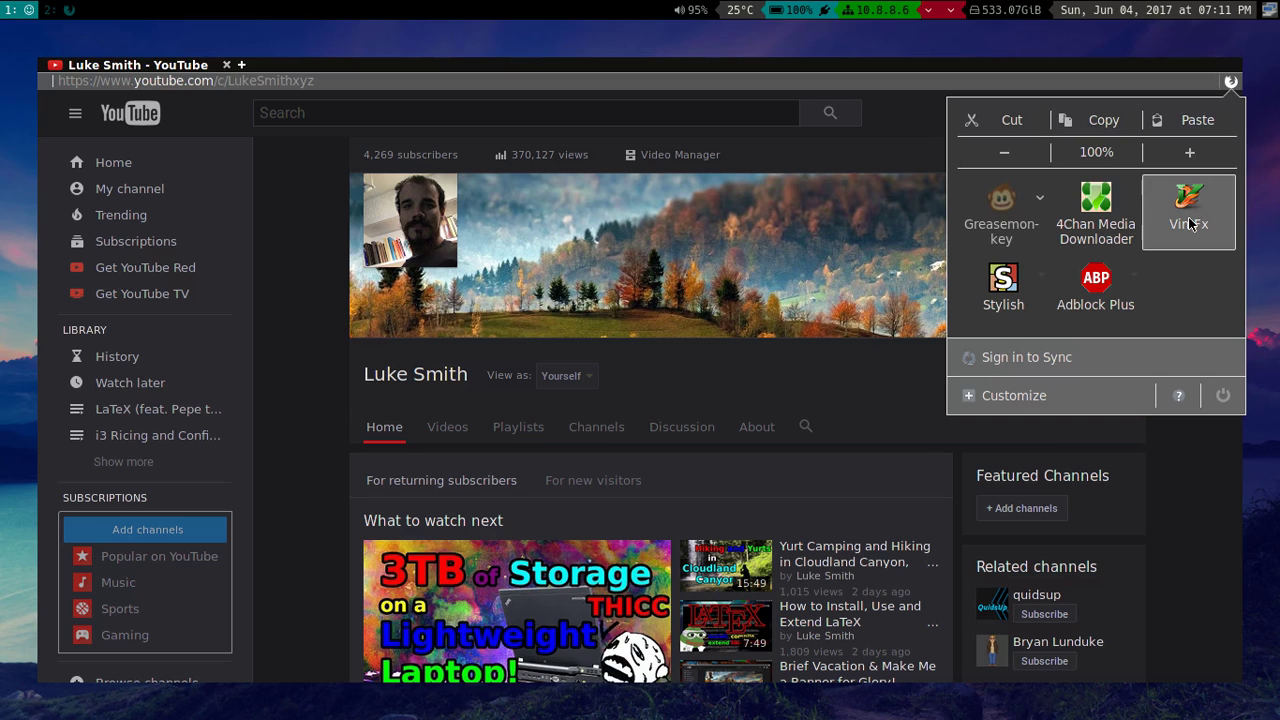
pyautogui.click(1202, 473)
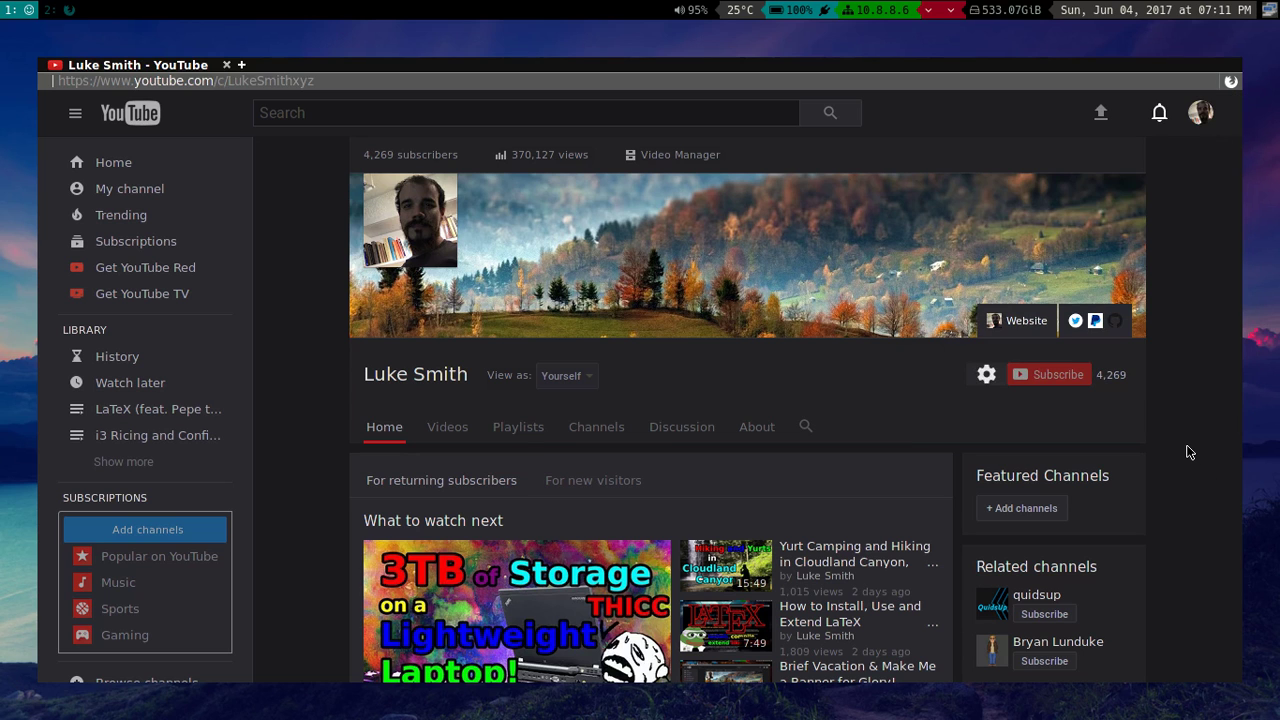
pyautogui.scroll(-5, 1172, 397)
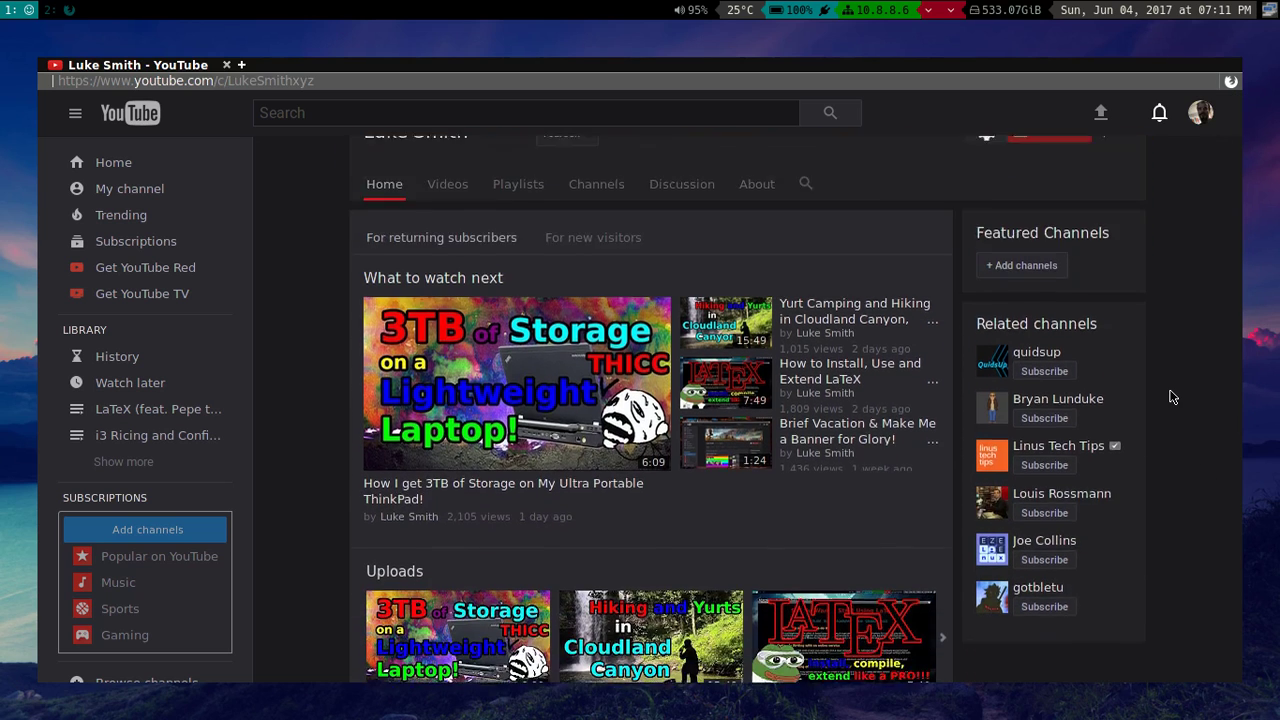
pyautogui.scroll(2, 1172, 397)
pyautogui.scroll(2, 1172, 397)
pyautogui.scroll(-9, 1172, 397)
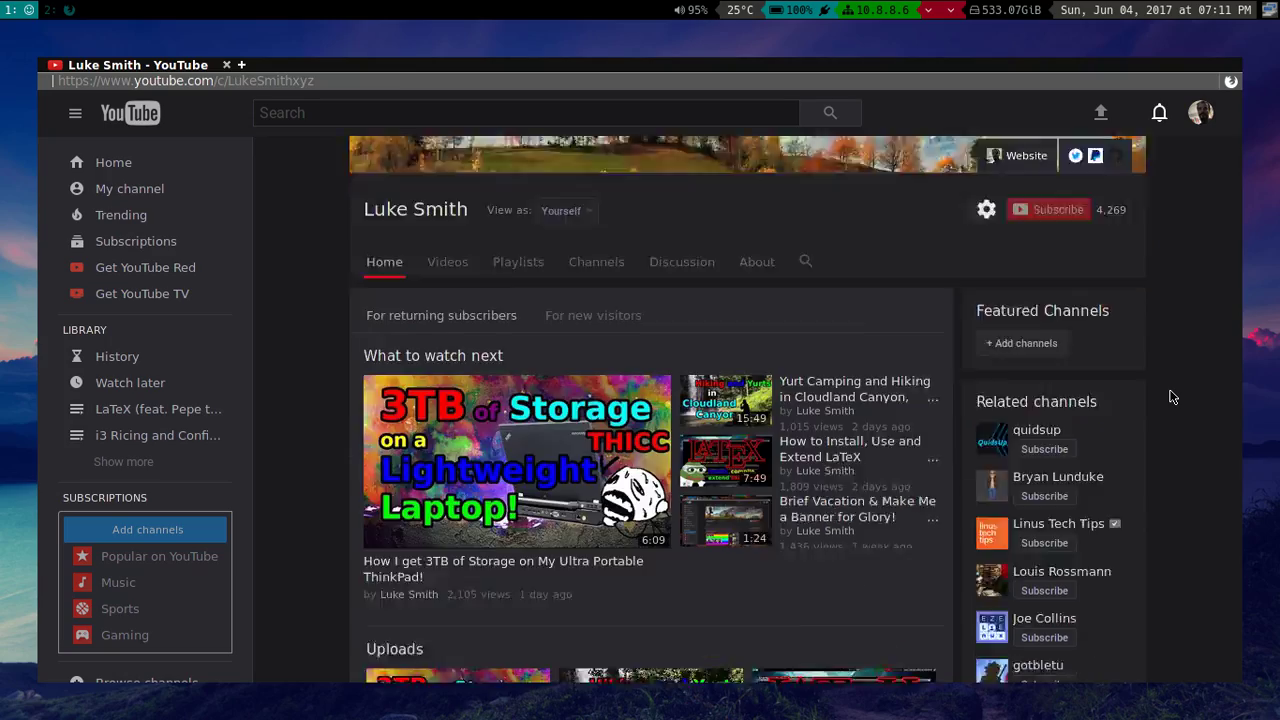
pyautogui.scroll(9, 1172, 397)
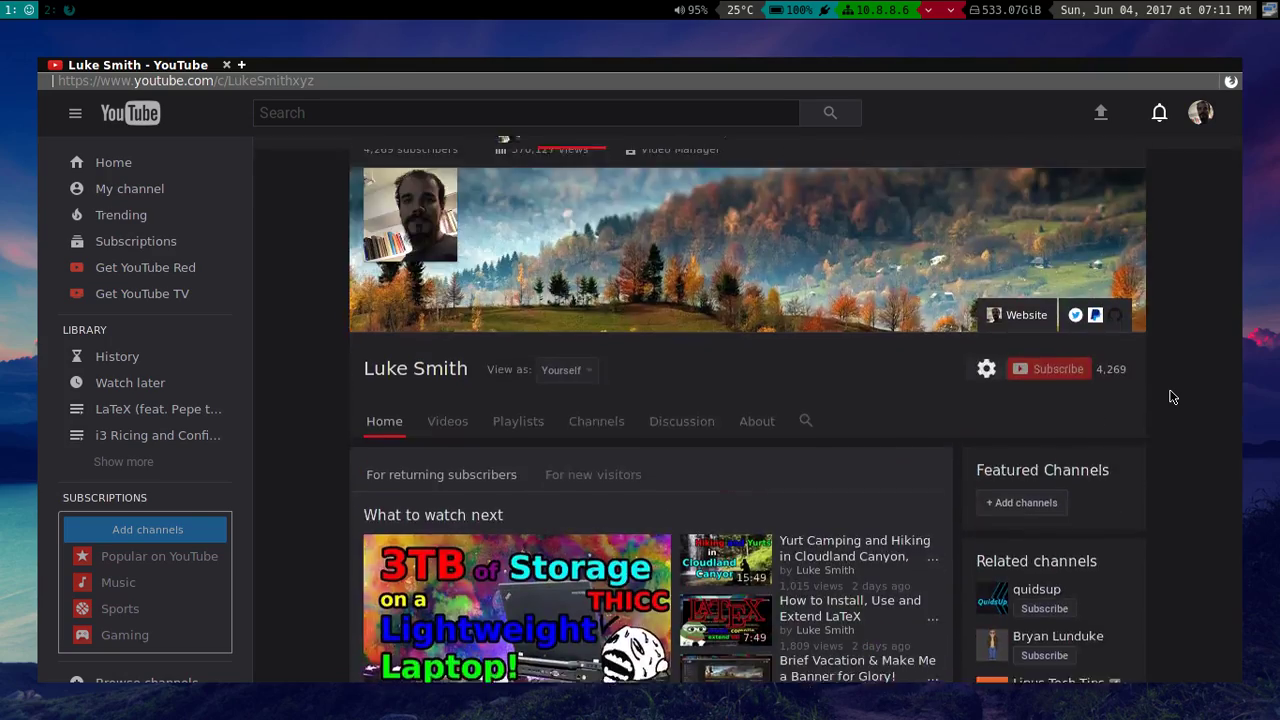
pyautogui.scroll(-1, 1172, 397)
pyautogui.scroll(-3, 1172, 397)
pyautogui.scroll(3, 1172, 397)
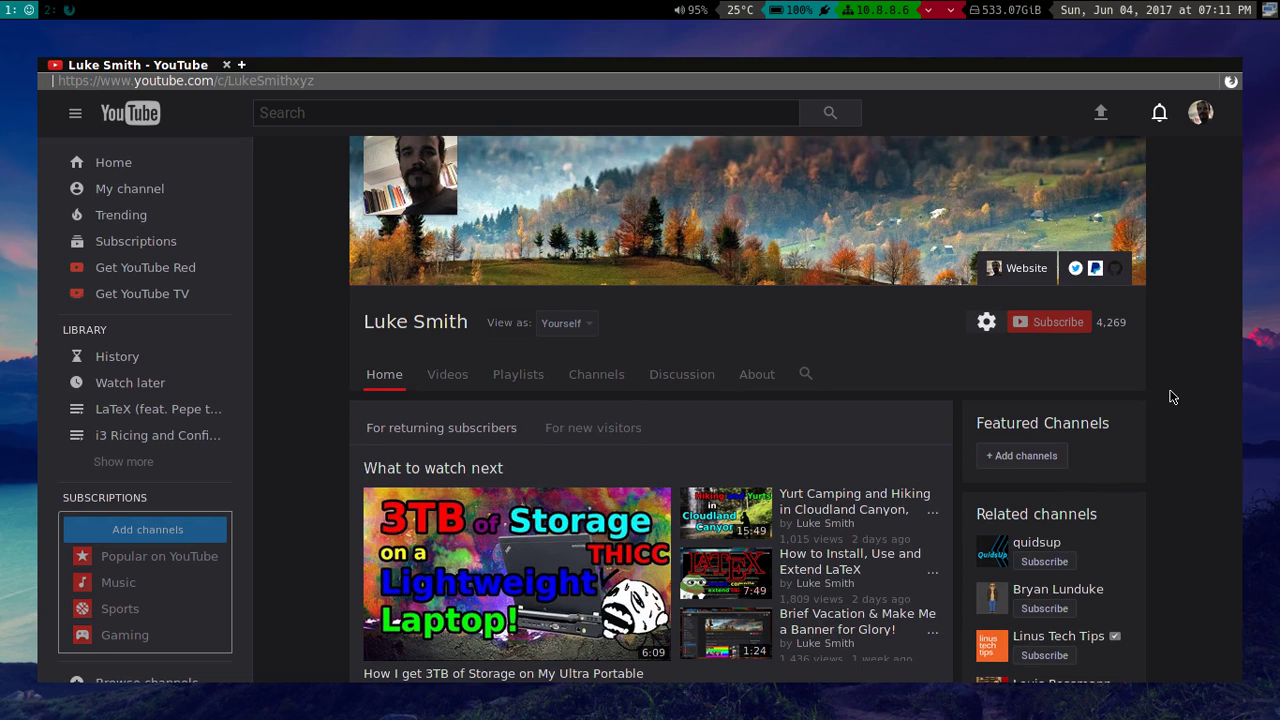
pyautogui.press('f')
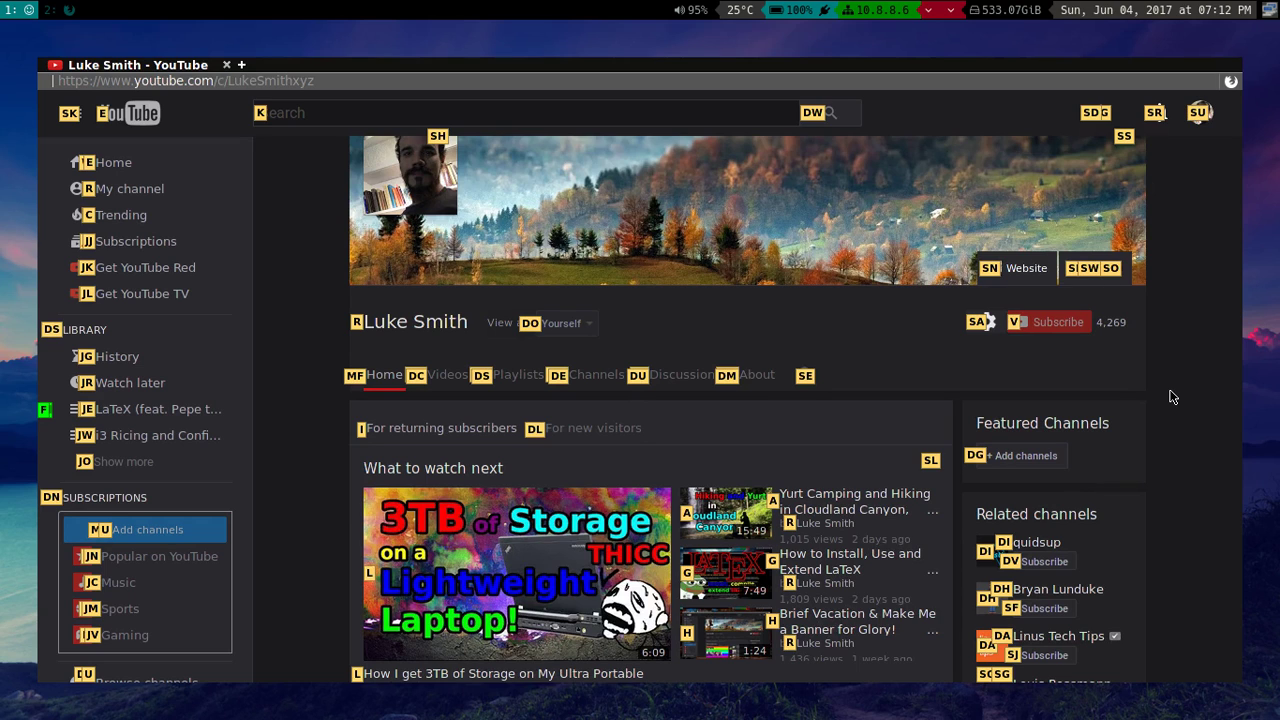
pyautogui.press('d')
pyautogui.press('c')
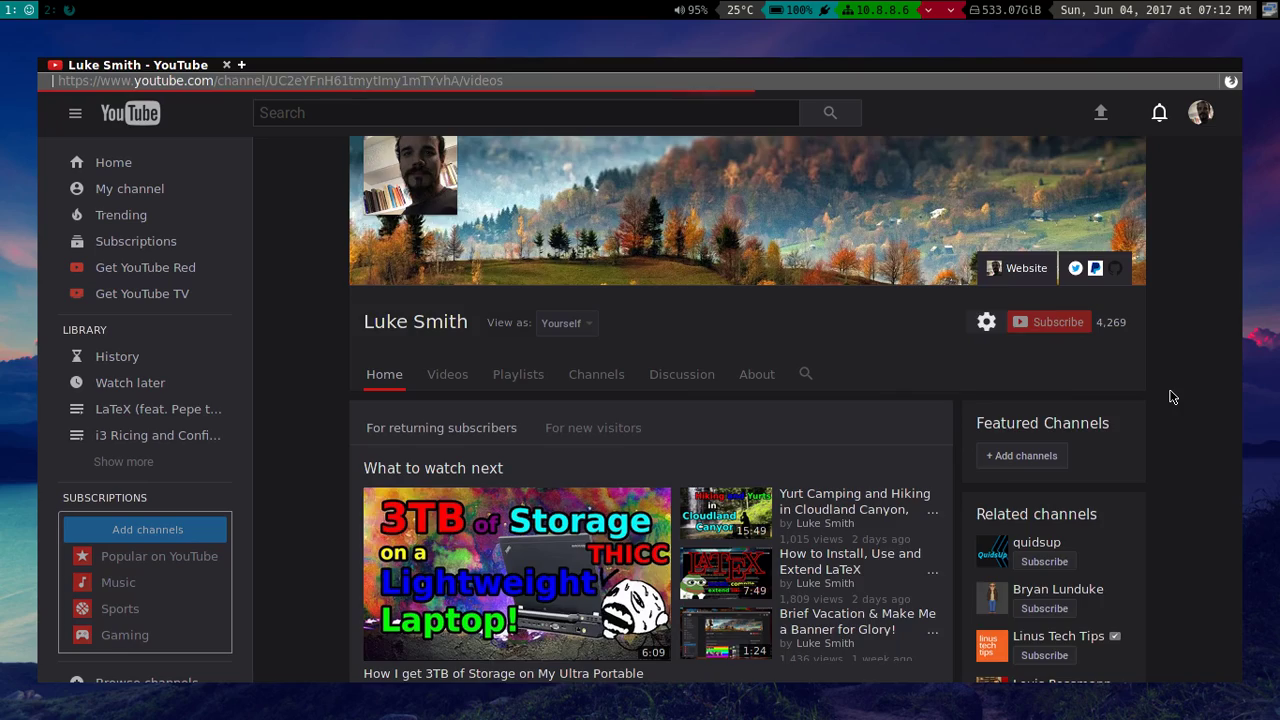
pyautogui.scroll(-3, 1198, 418)
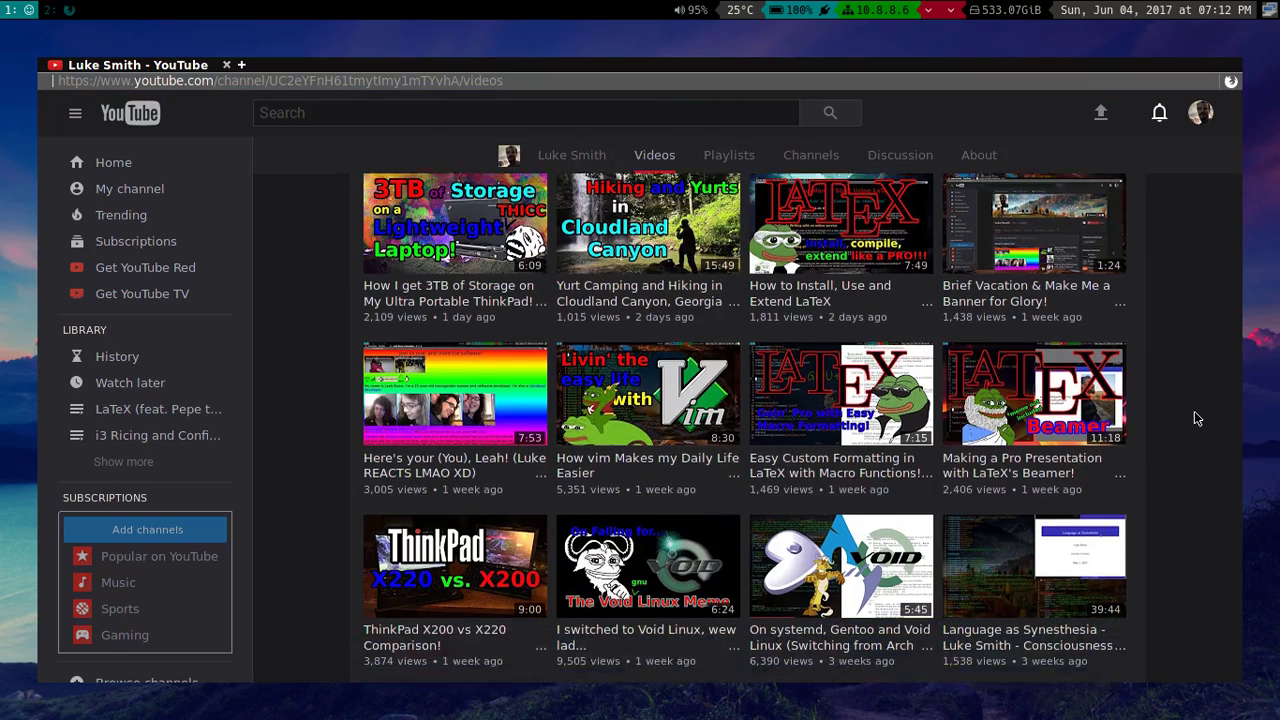
pyautogui.scroll(-2, 1198, 418)
pyautogui.scroll(3, 1198, 418)
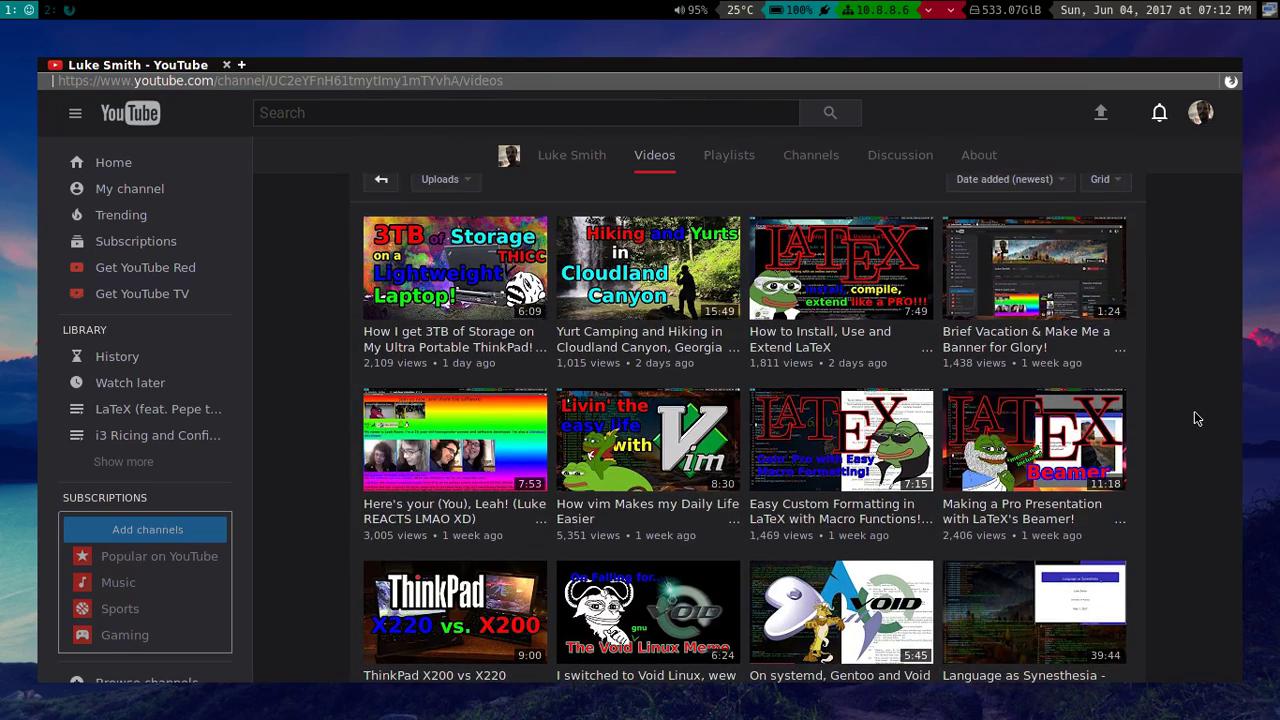
pyautogui.press('H')
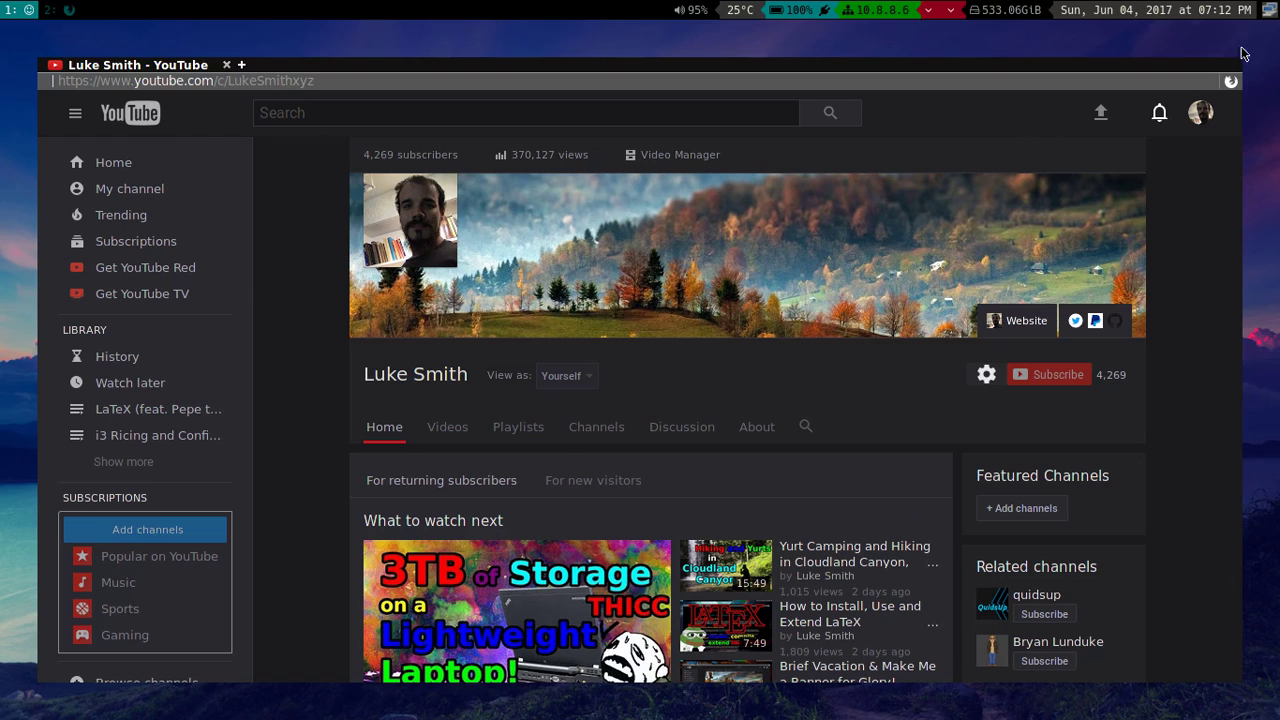
# - Inspect the Stylish entry's options in the main menu, then dismiss the menu
pyautogui.click(1231, 81)
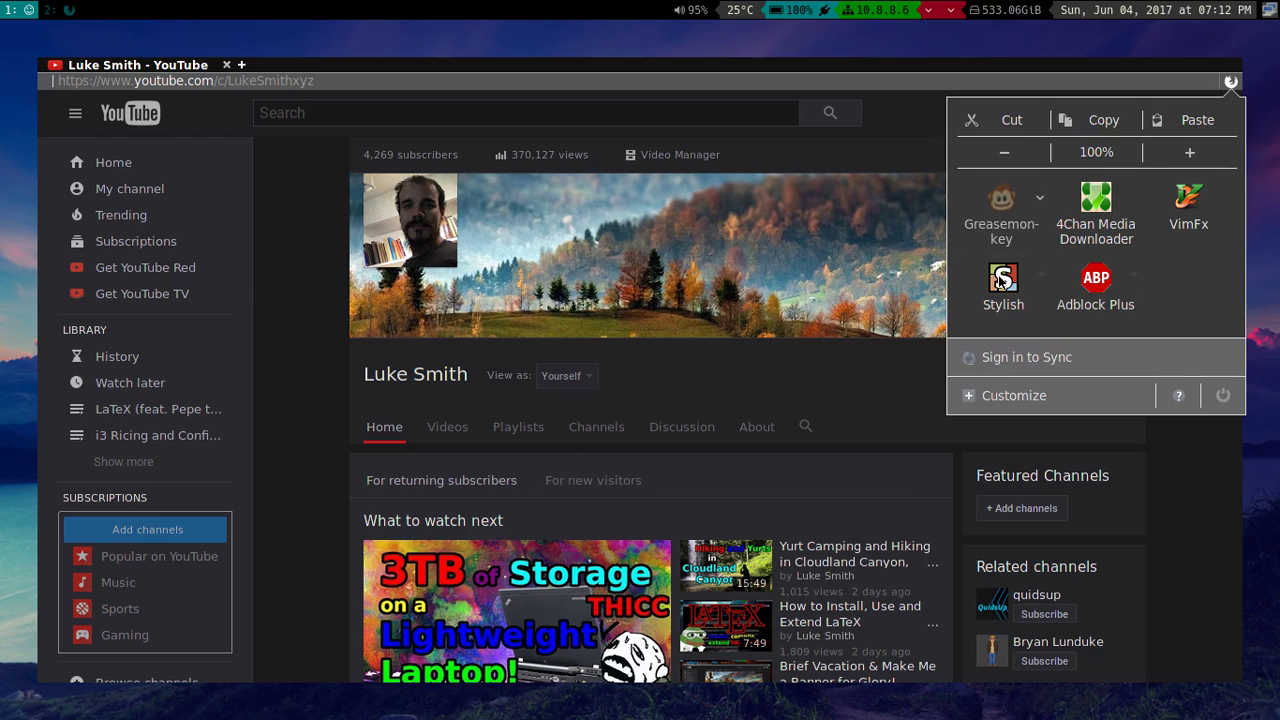
pyautogui.rightClick(1004, 288)
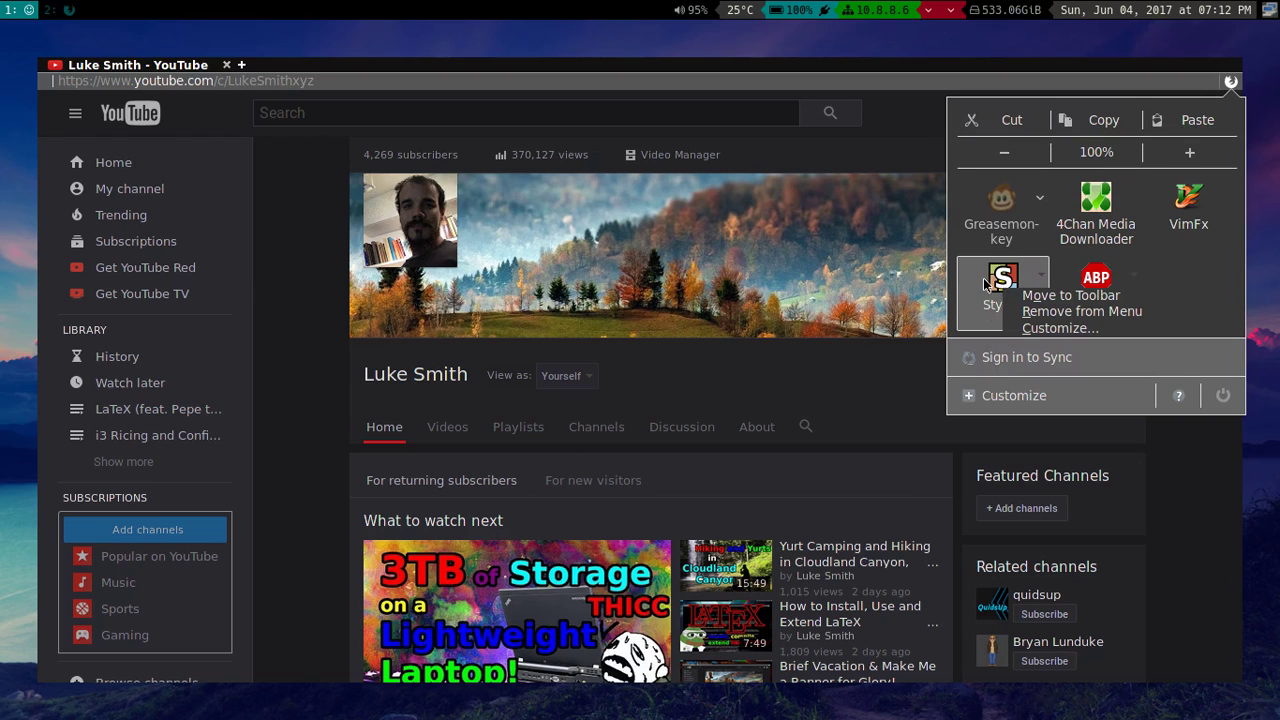
pyautogui.click(1215, 552)
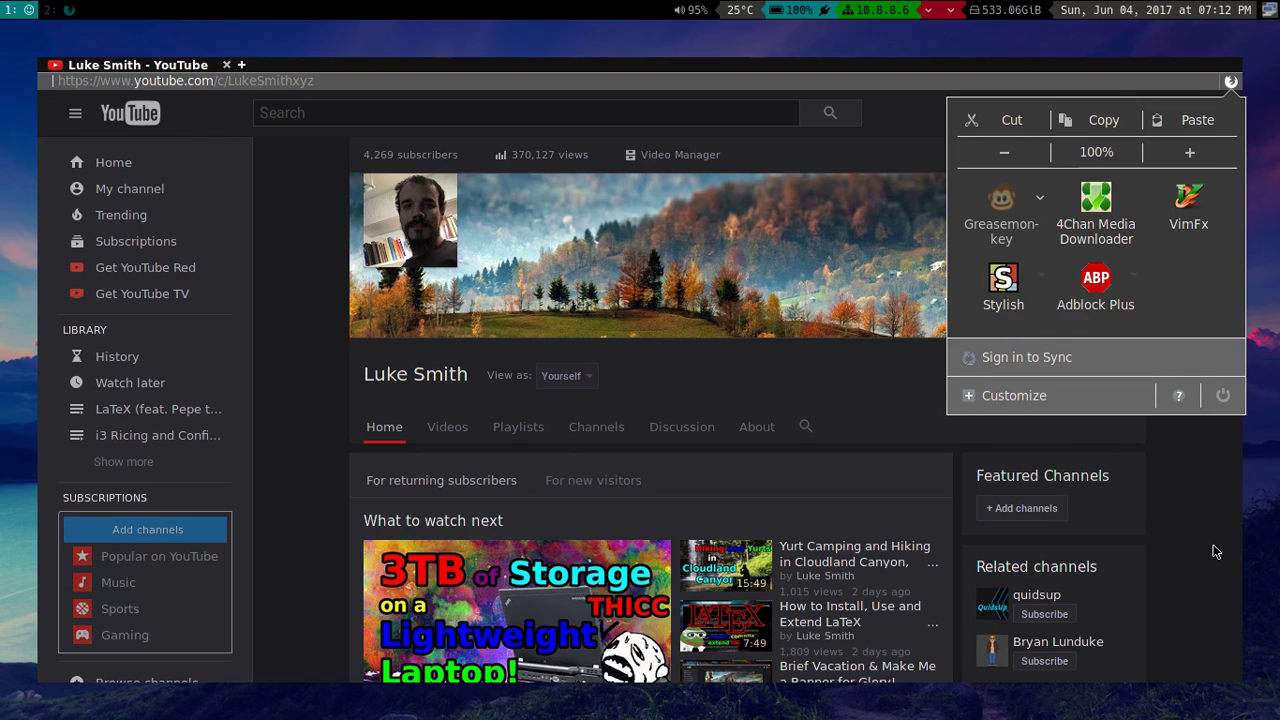
pyautogui.click(1215, 552)
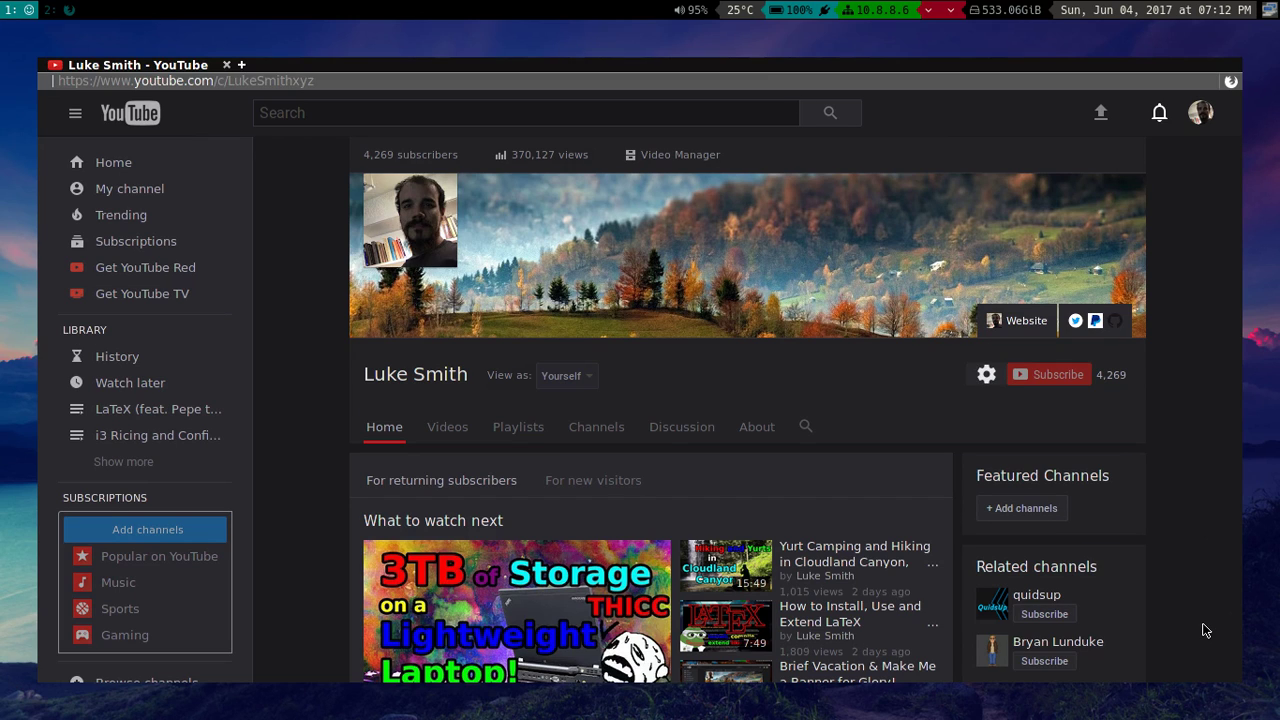
pyautogui.scroll(-2, 1205, 630)
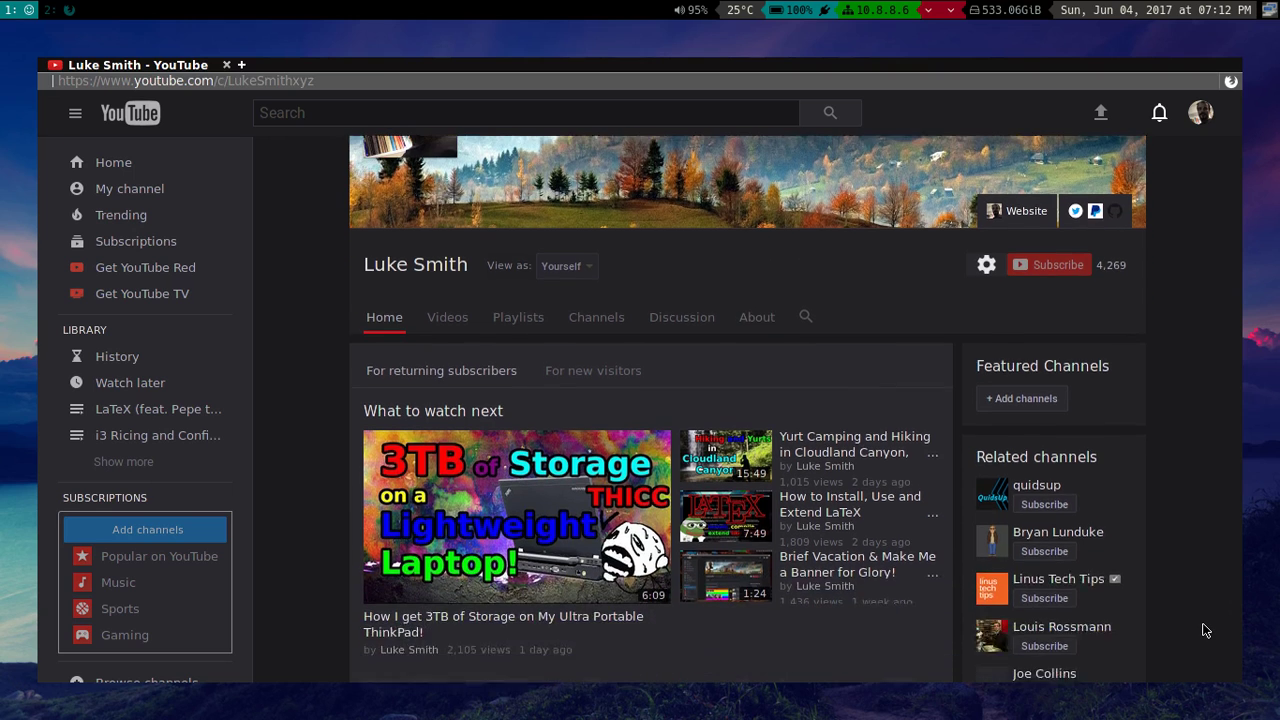
pyautogui.scroll(2, 1205, 630)
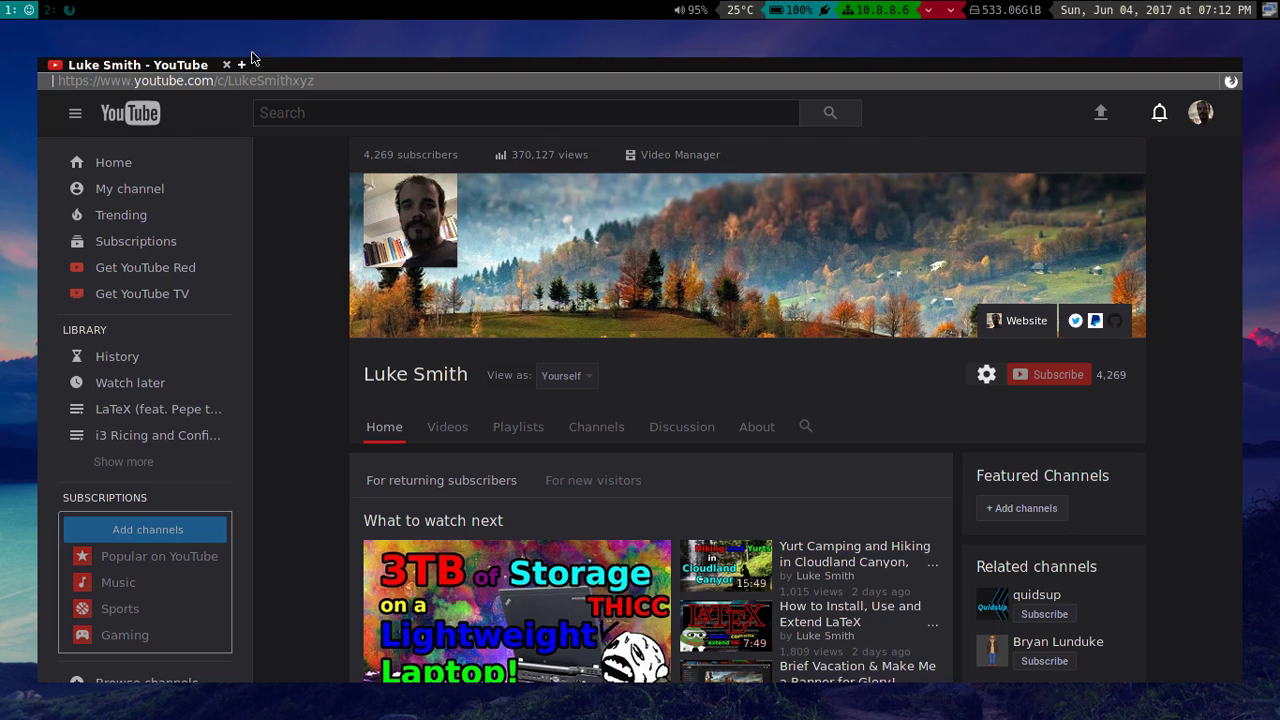
# - Use Stylish's 'Find styles for this site...' to load YouTube themes from userstyles.org
pyautogui.moveTo(1110, 555)
pyautogui.click(1231, 82)
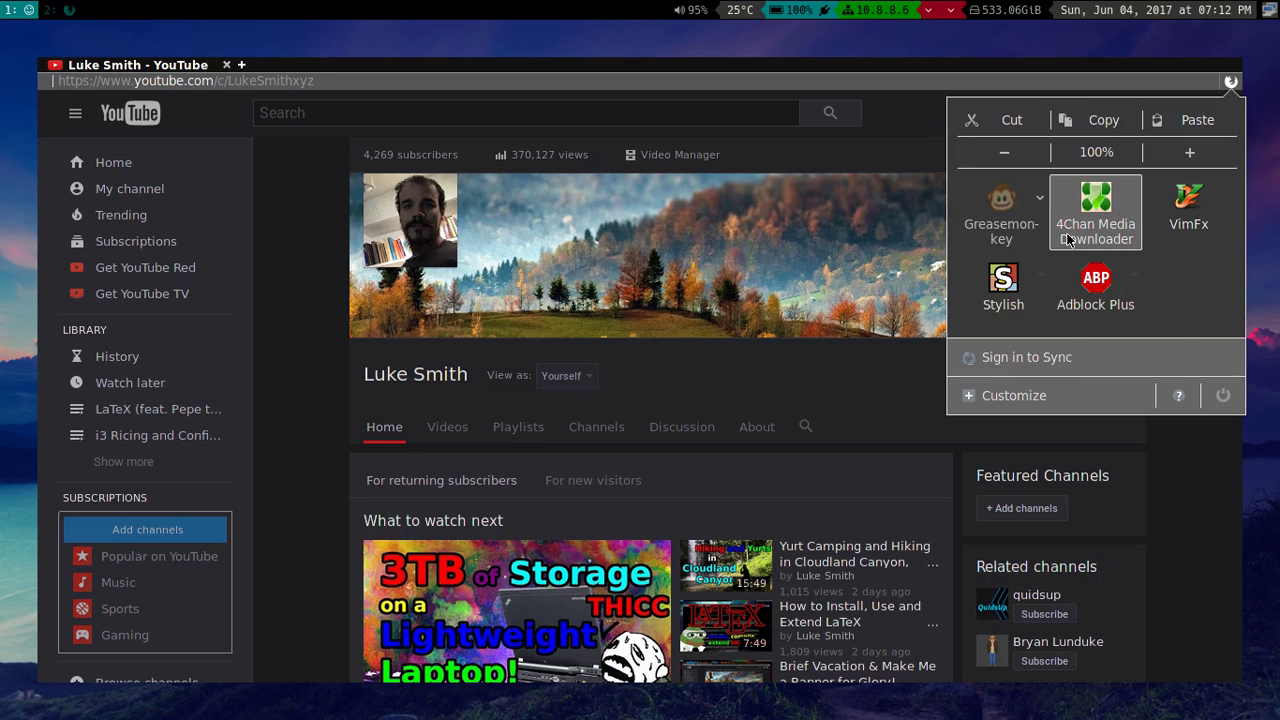
pyautogui.rightClick(997, 290)
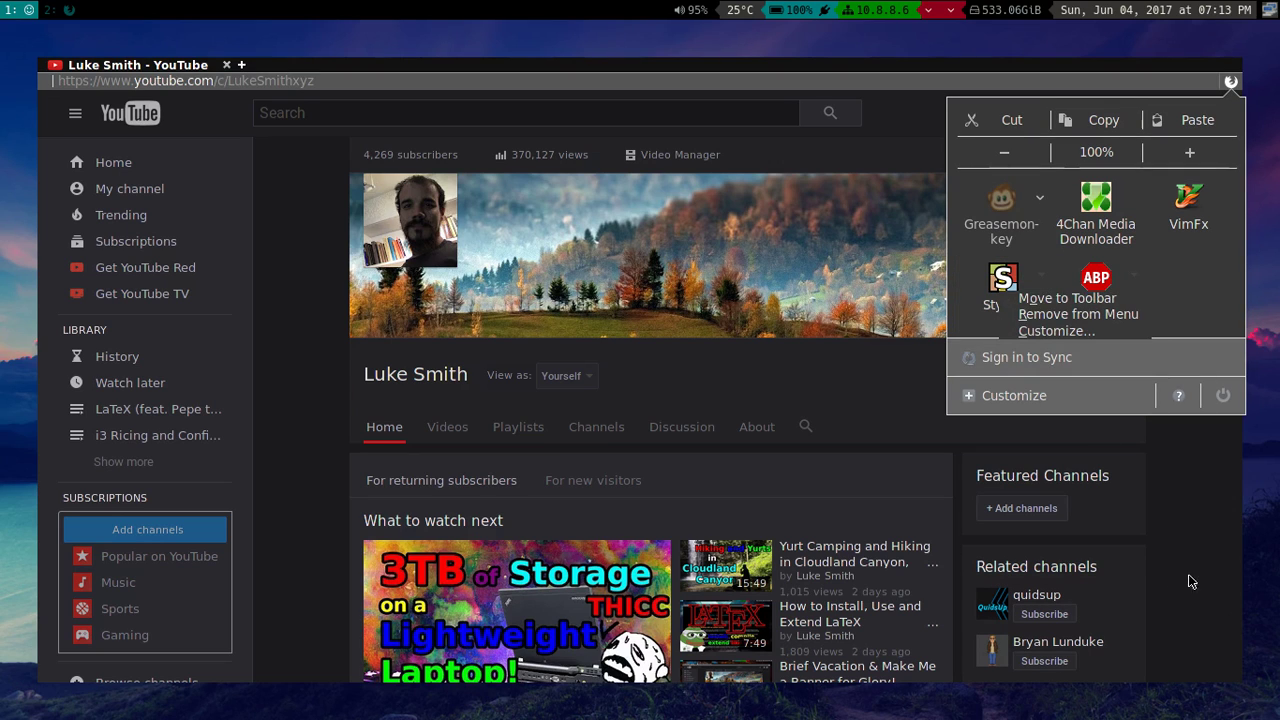
pyautogui.click(980, 270)
pyautogui.click(1004, 290)
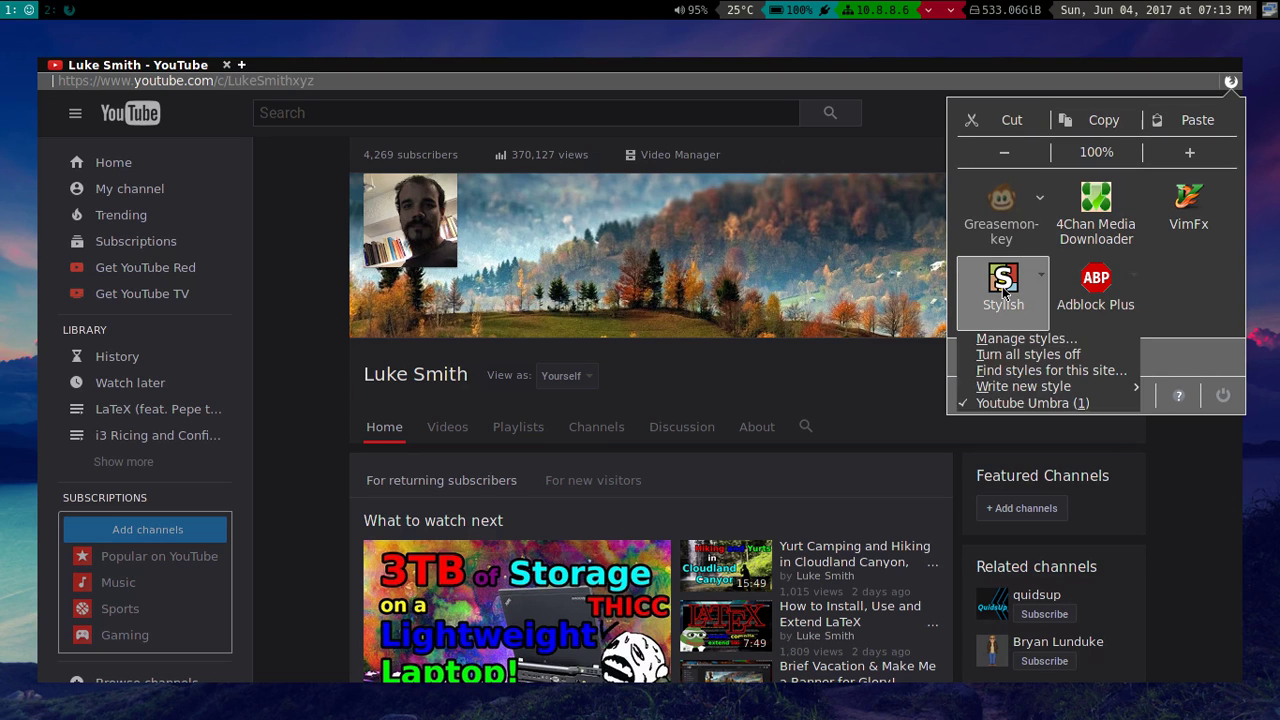
pyautogui.click(1024, 370)
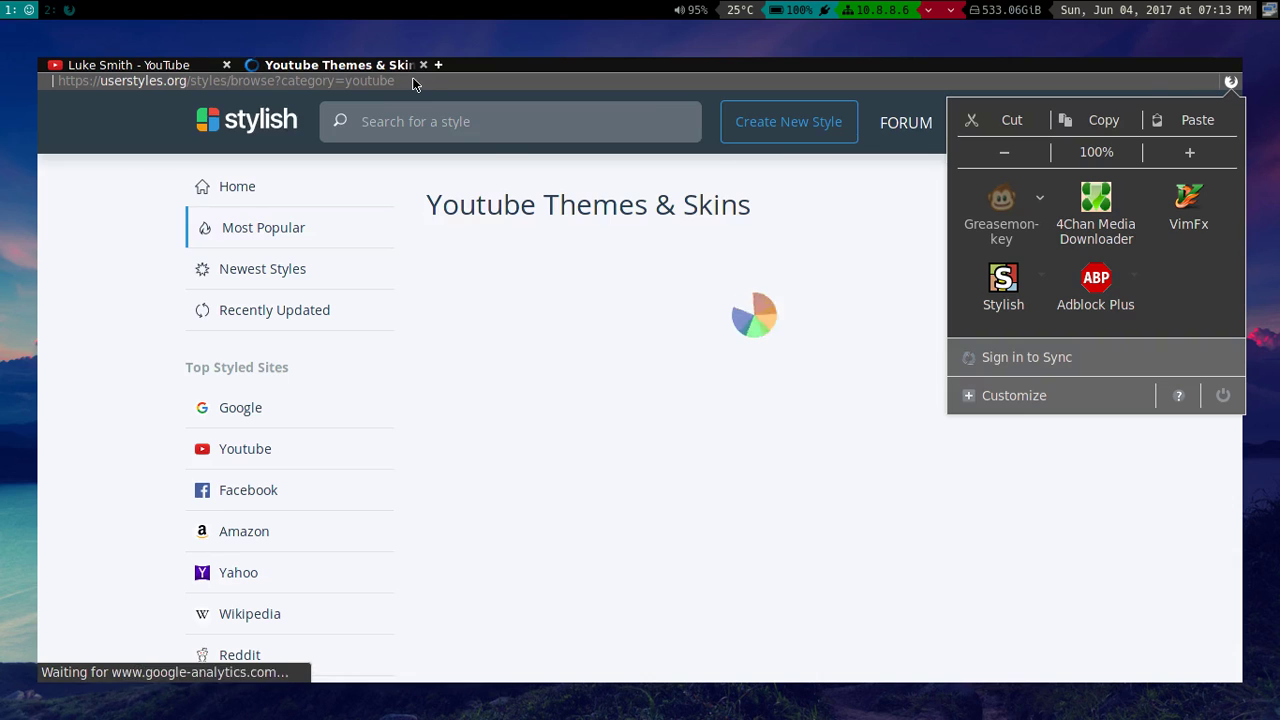
# - Browse the userstyles.org Youtube Themes & Skins list, then return to the YouTube channel tab
pyautogui.click(58, 262)
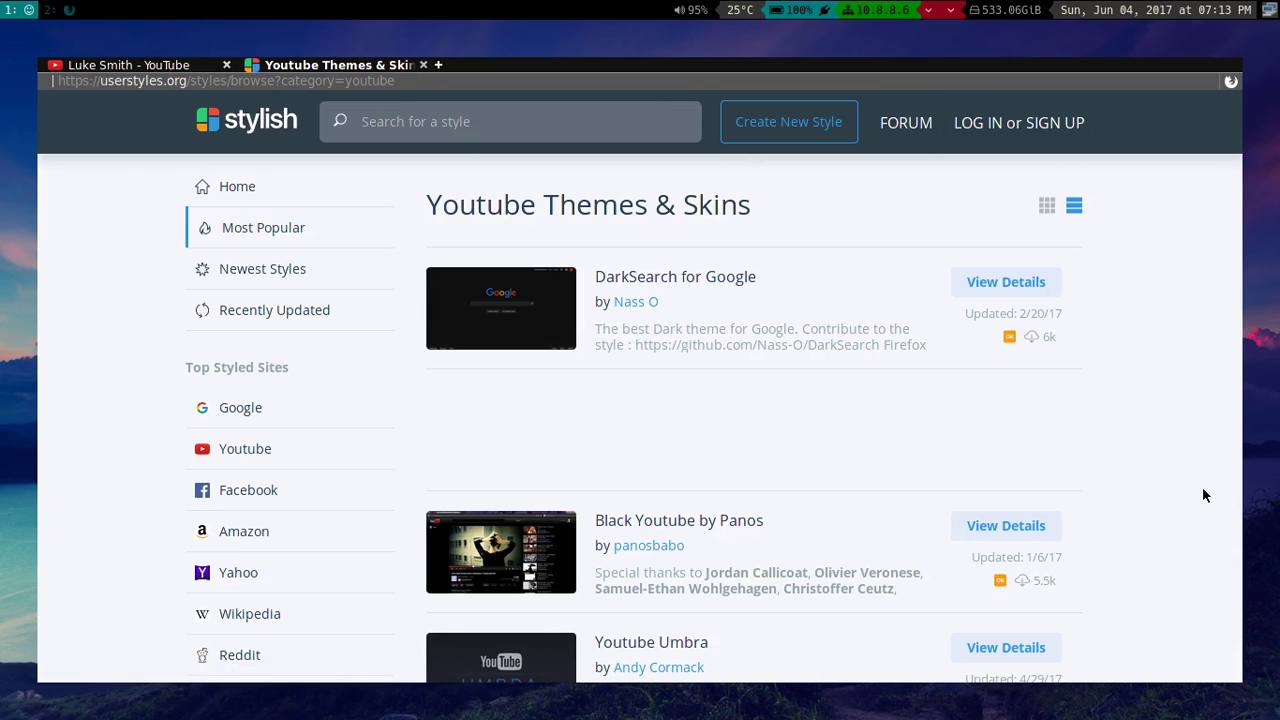
pyautogui.scroll(-4, 1203, 495)
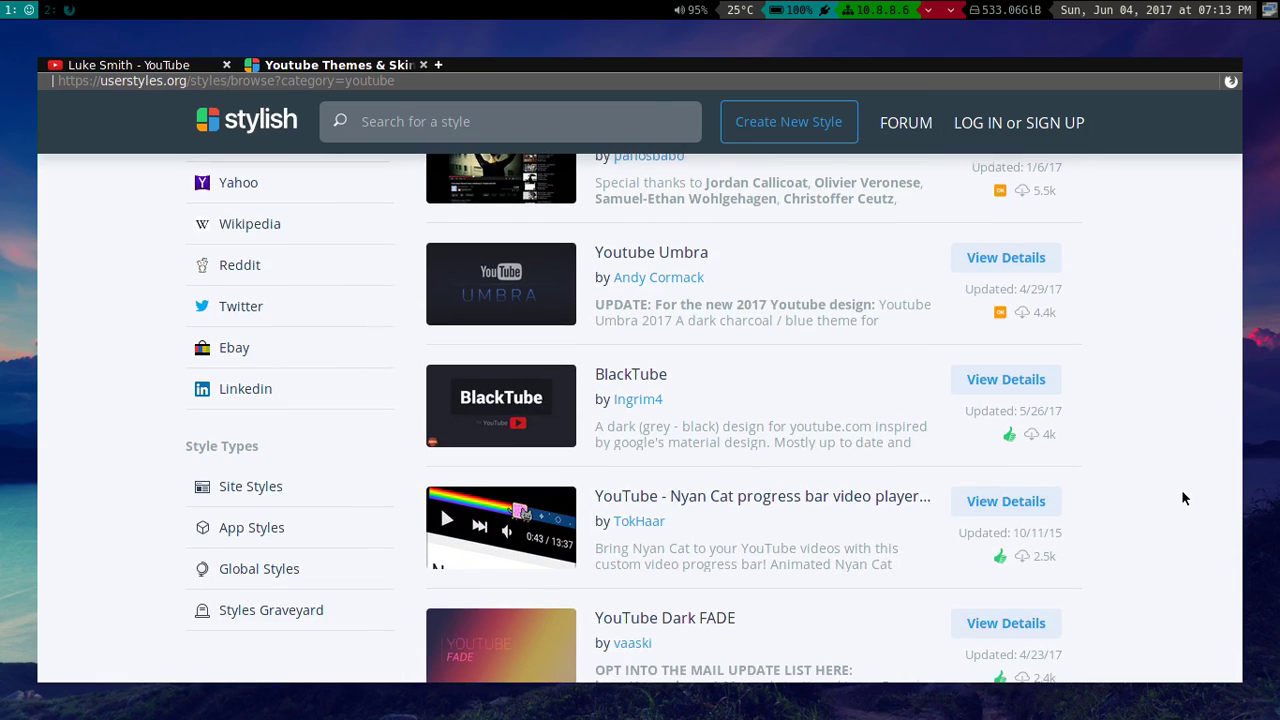
pyautogui.scroll(-3, 677, 434)
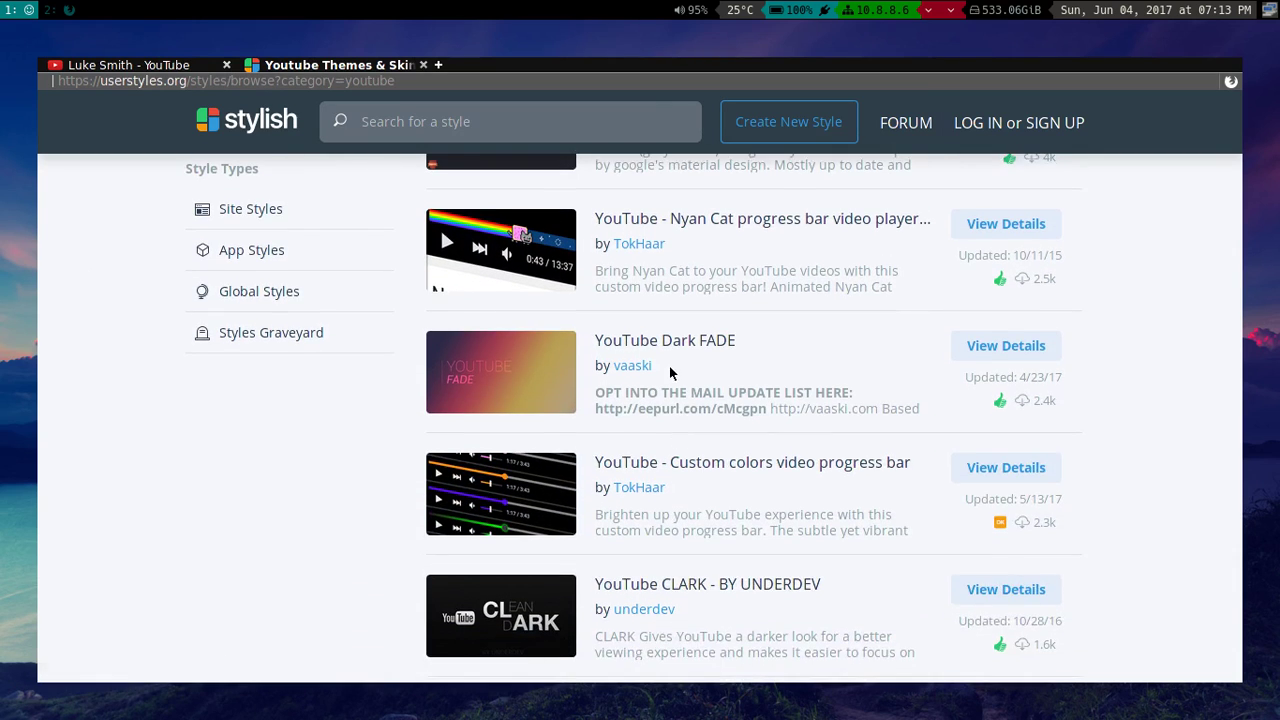
pyautogui.scroll(-3, 670, 372)
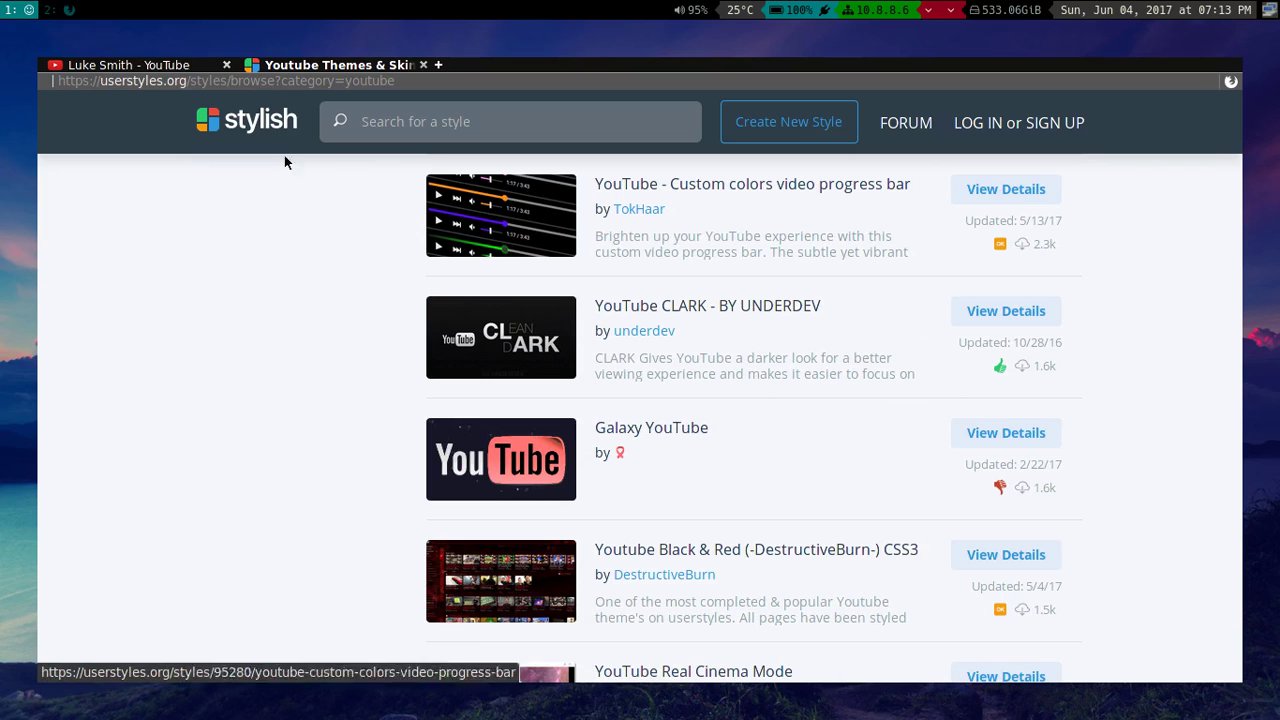
pyautogui.hotkey('shift', 'k')
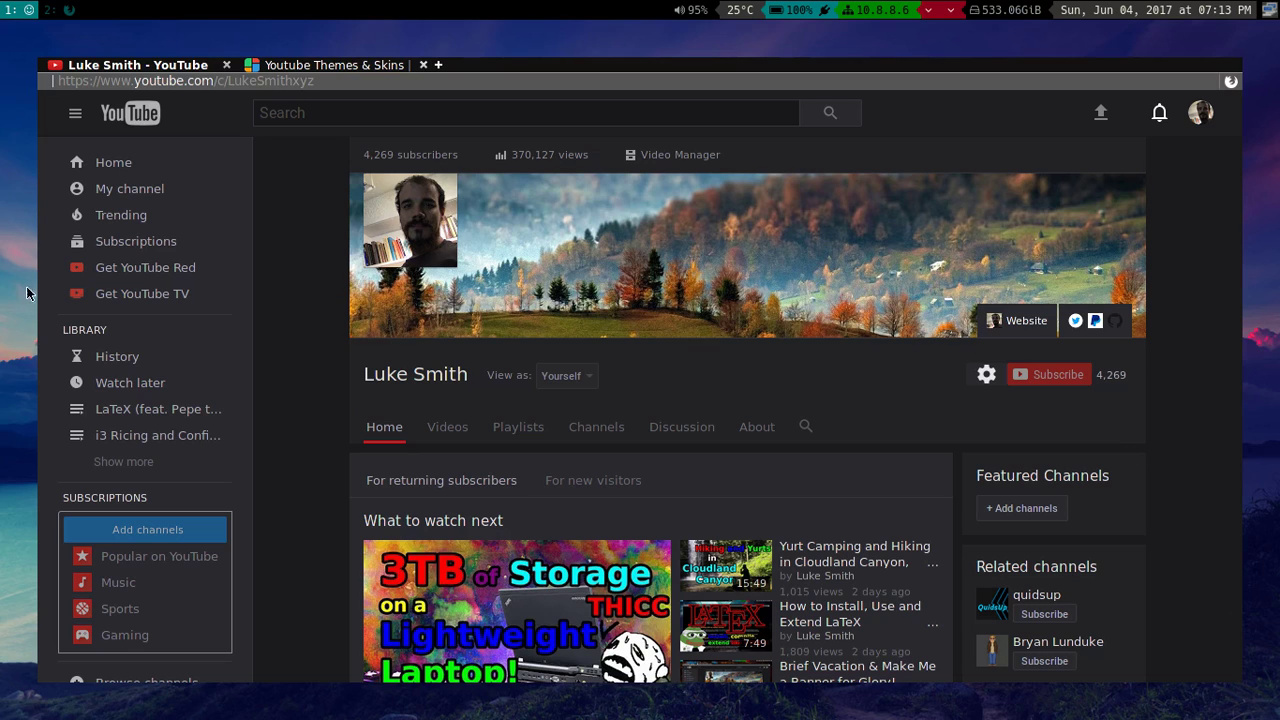
pyautogui.hotkey('ctrl', 't')
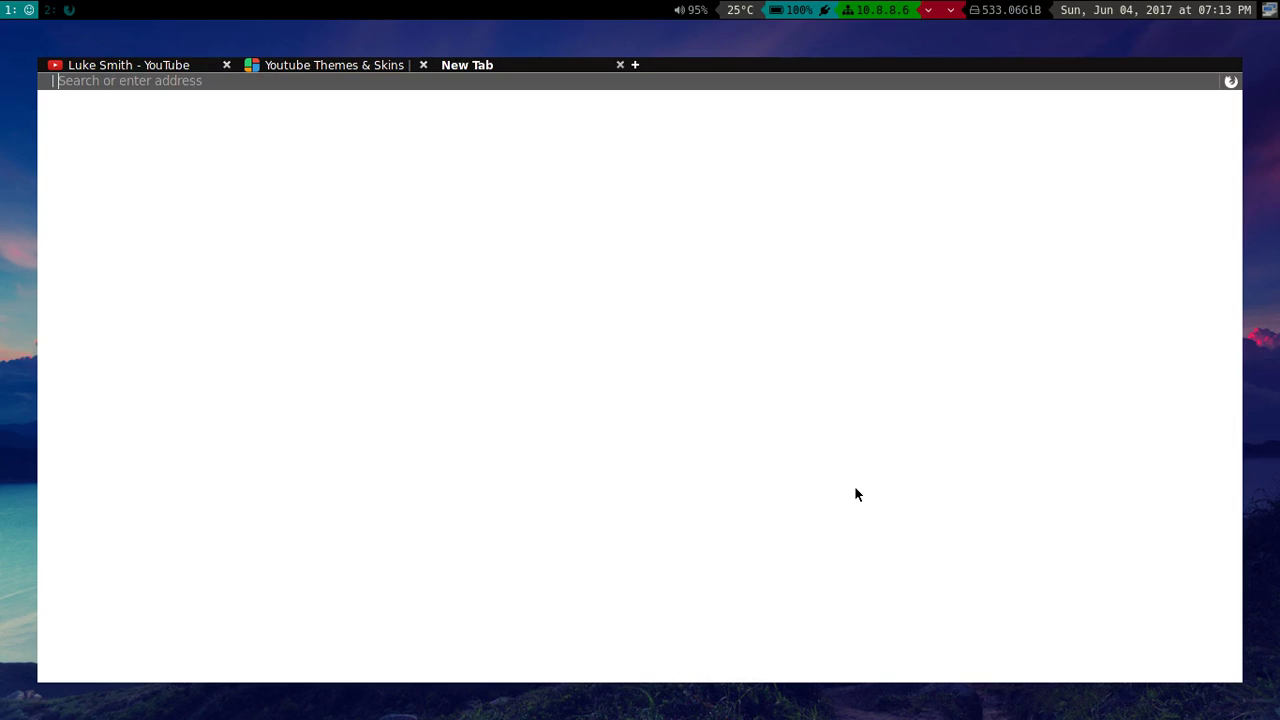
pyautogui.write('ebayu')
pyautogui.write('com')
pyautogui.press('Return')
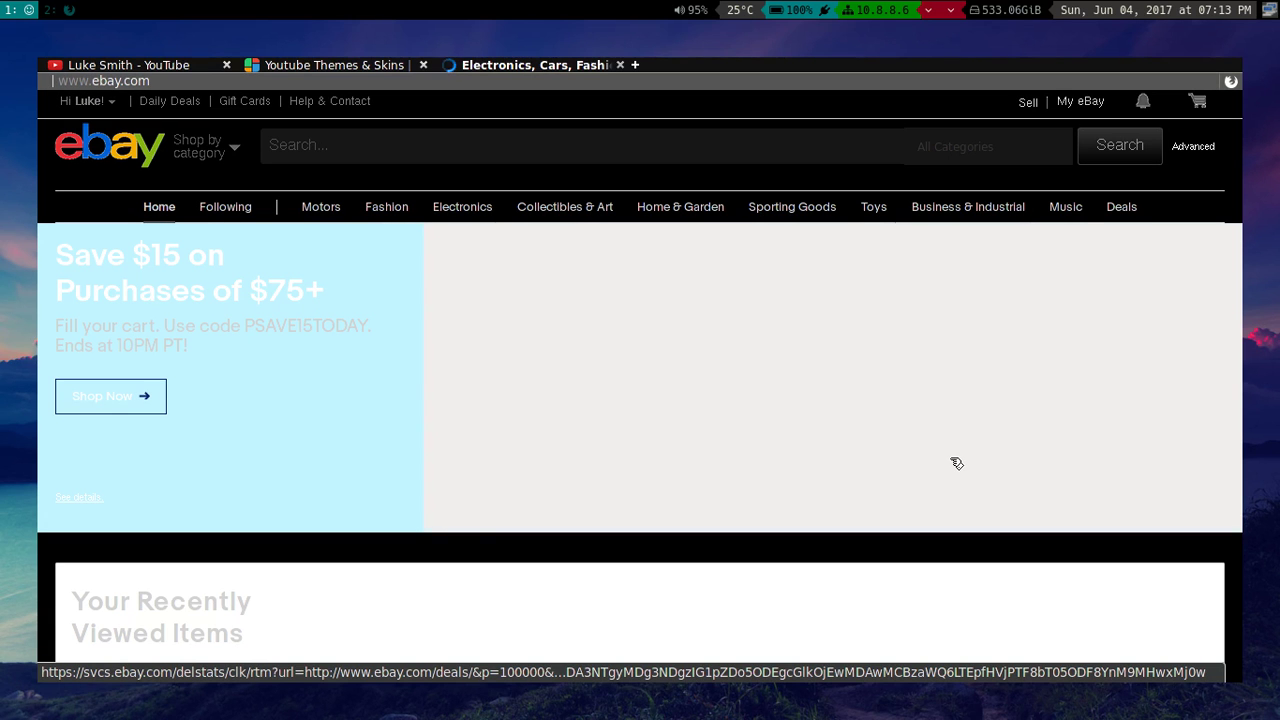
pyautogui.scroll(-10, 849, 546)
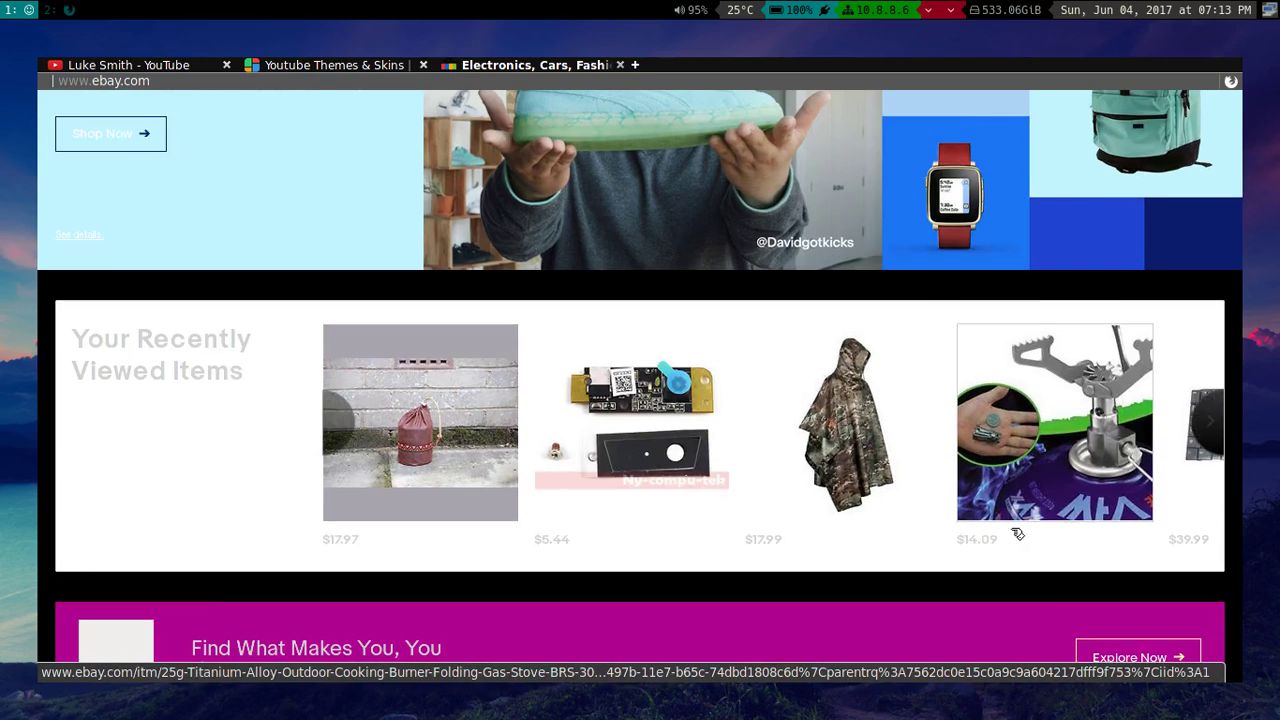
pyautogui.press('g')
pyautogui.press('g')
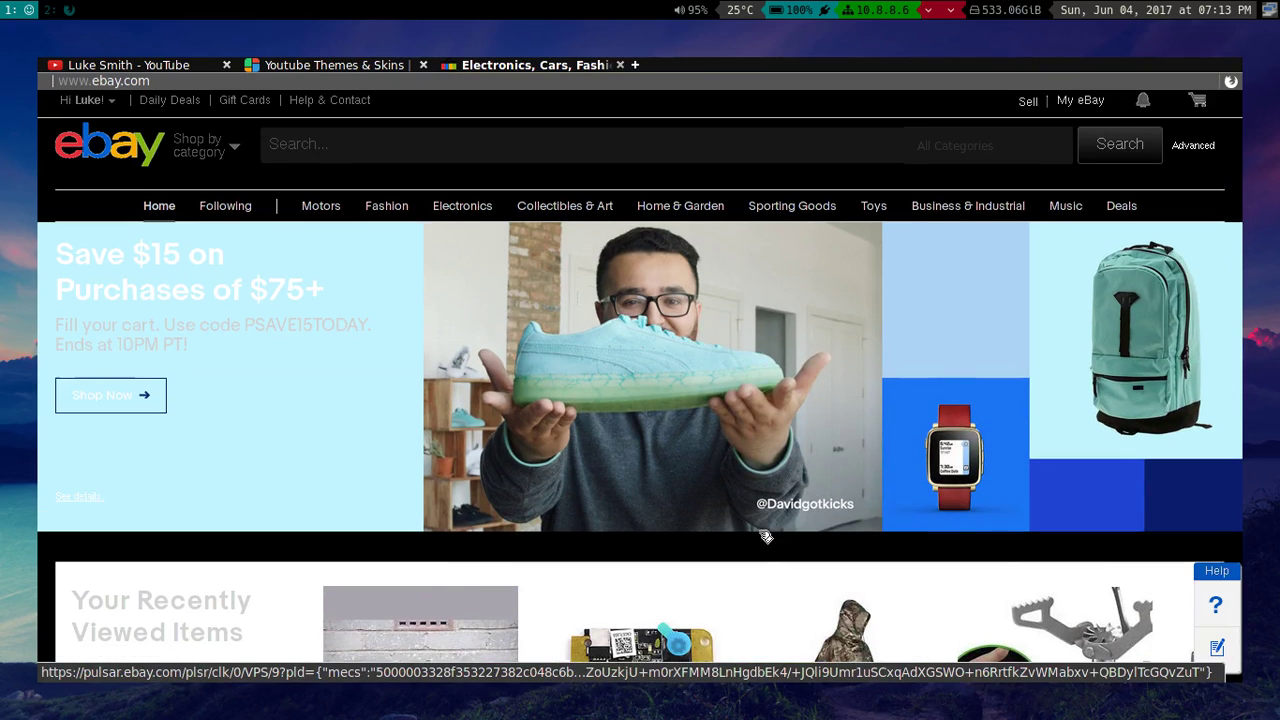
pyautogui.press('d')
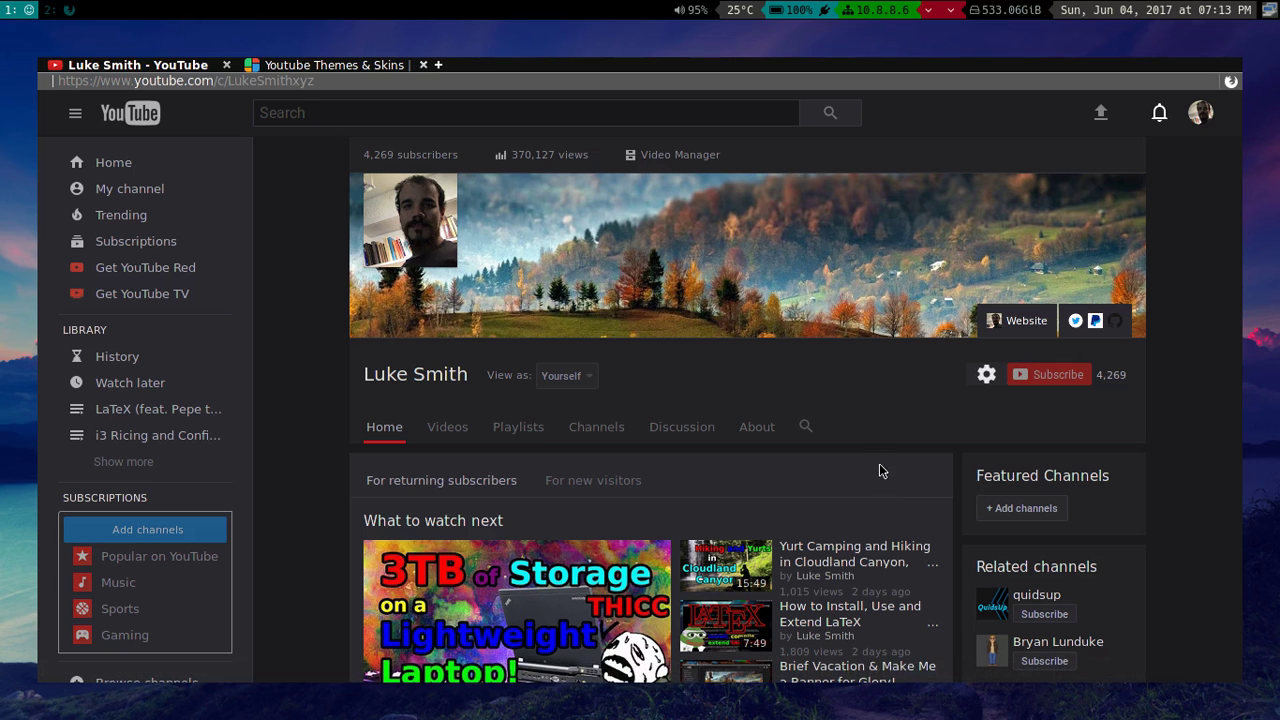
# - Choose Stylish's 'Manage styles…' to list installed user styles in the Add-ons Manager
pyautogui.click(1231, 82)
pyautogui.rightClick(1002, 286)
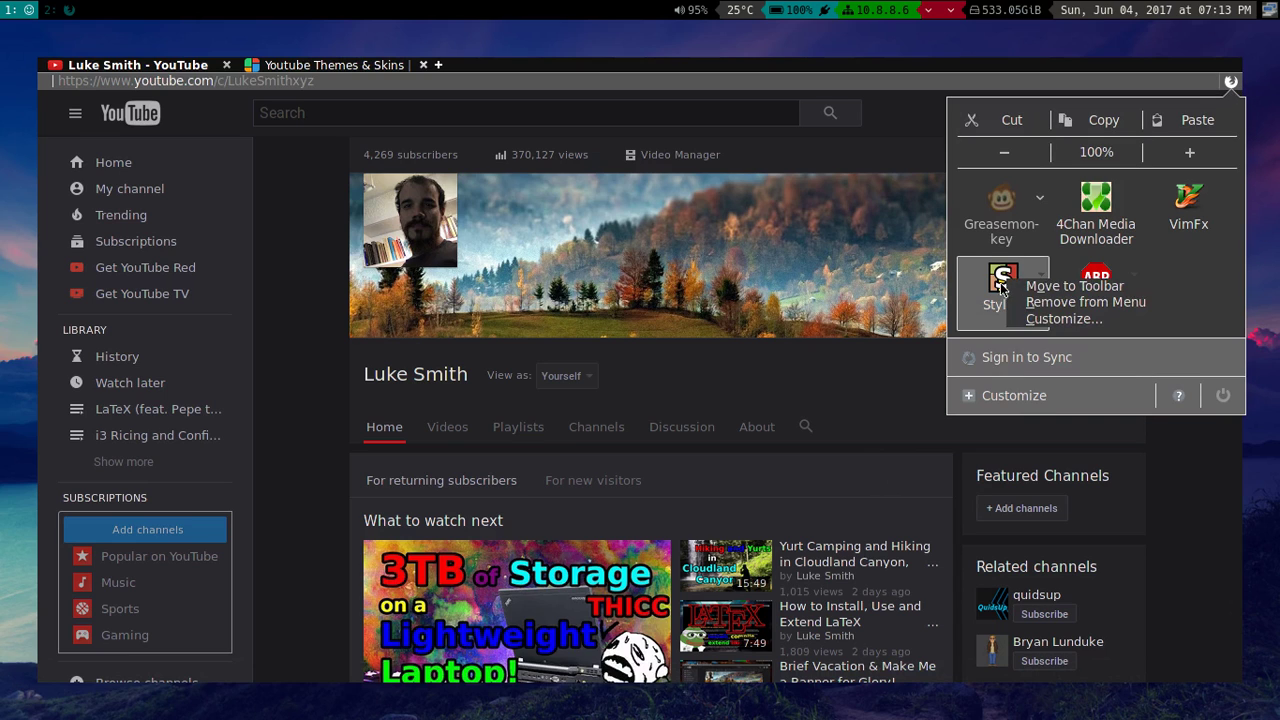
pyautogui.press('Escape')
pyautogui.click(1001, 290)
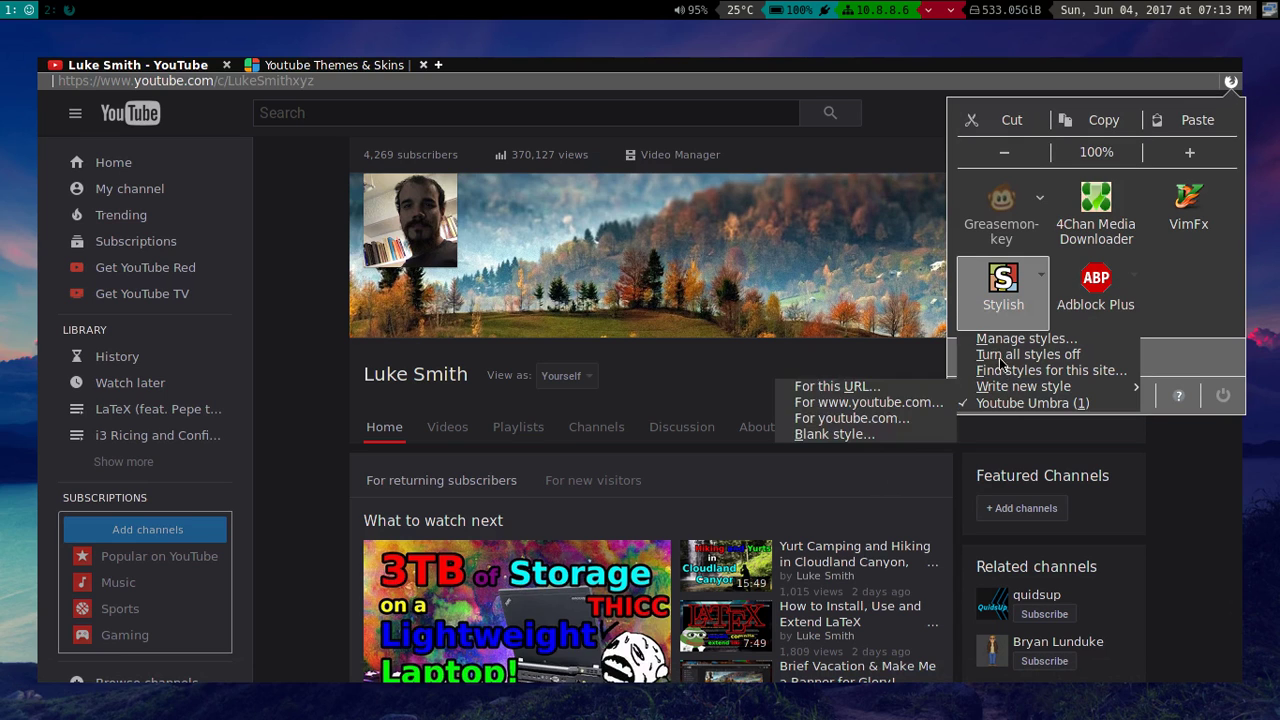
pyautogui.click(1000, 339)
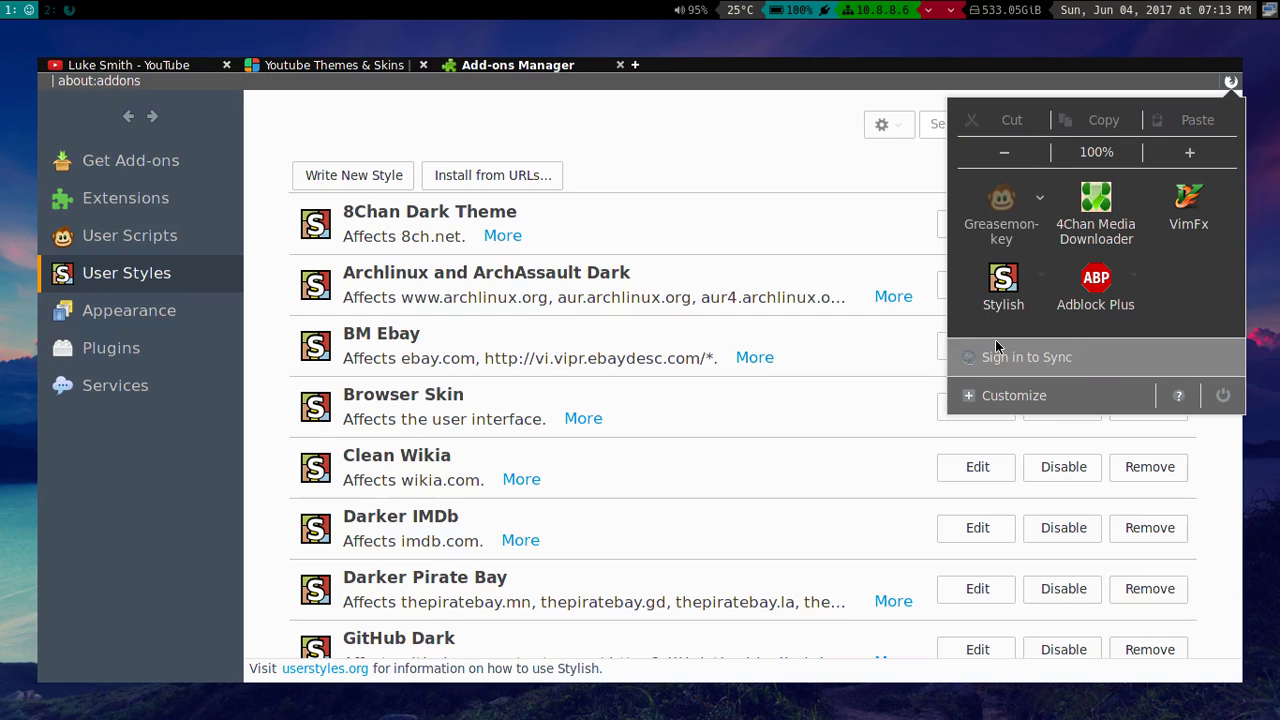
pyautogui.click(702, 148)
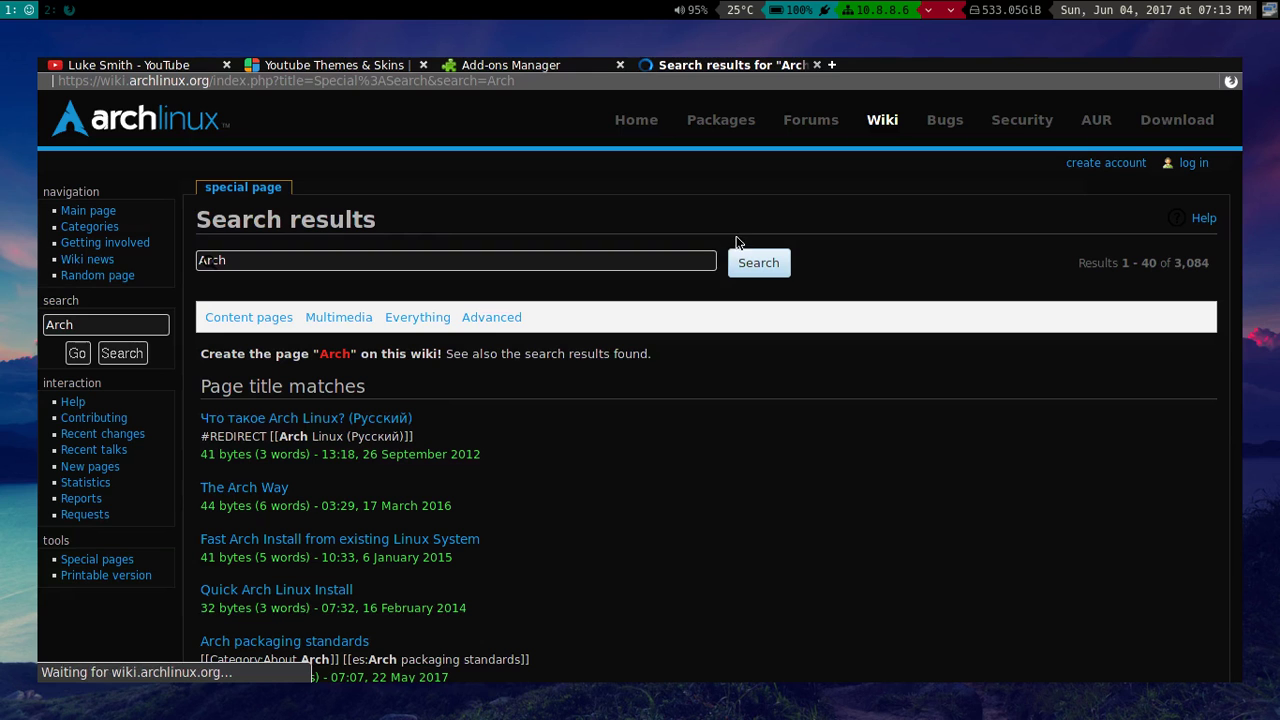
# - Scroll the Arch Wiki search results for 'Arch', then close that tab with Ctrl+W
pyautogui.scroll(-5, 932, 558)
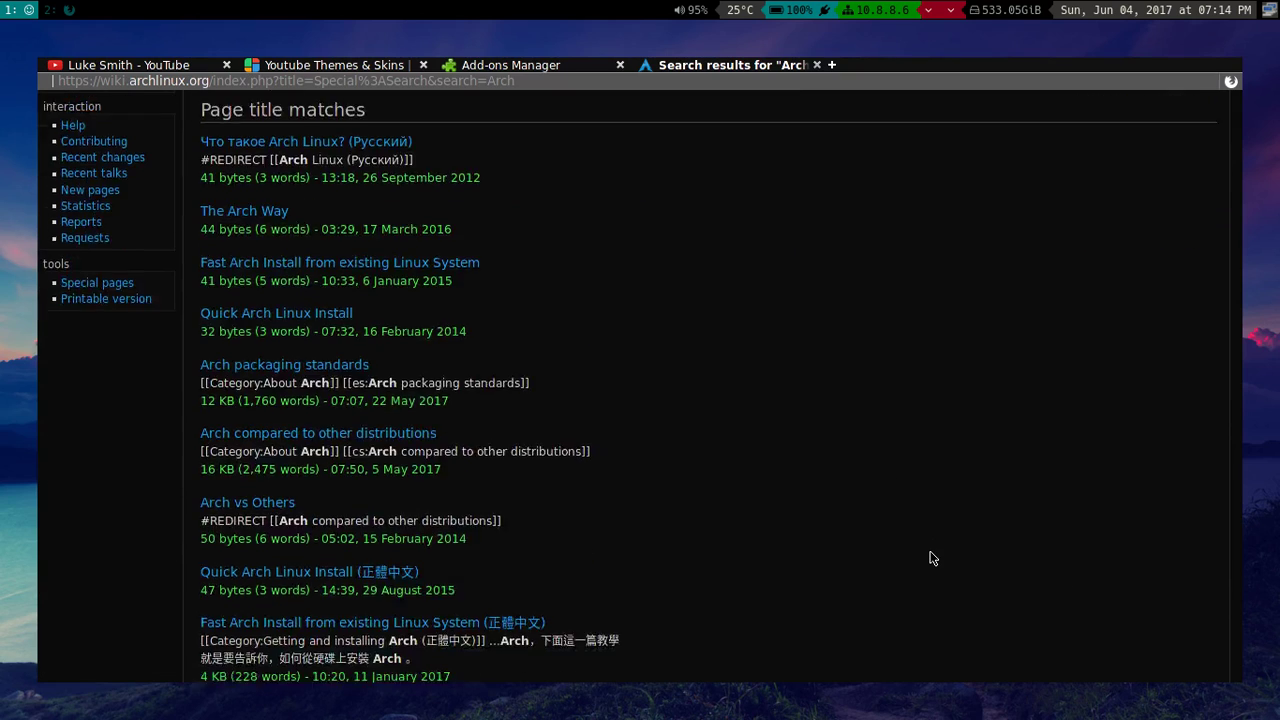
pyautogui.scroll(-5, 932, 558)
pyautogui.scroll(8, 932, 555)
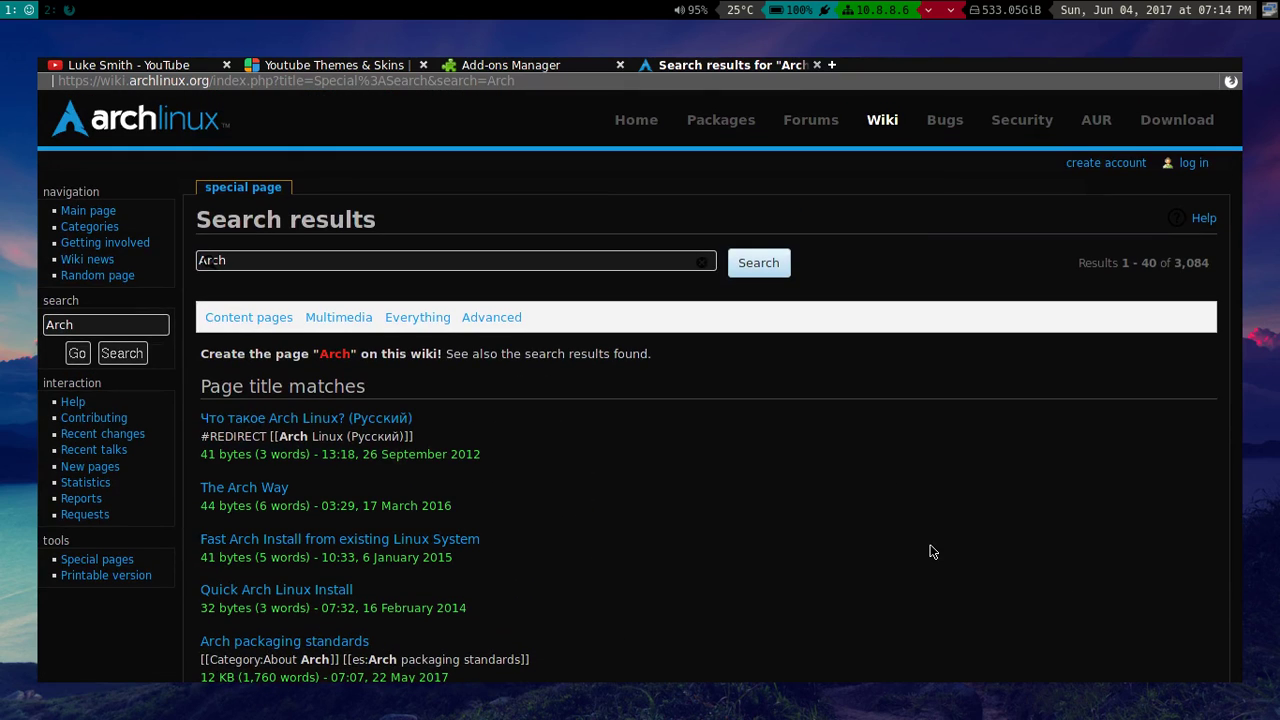
pyautogui.hotkey('ctrl', 'w')
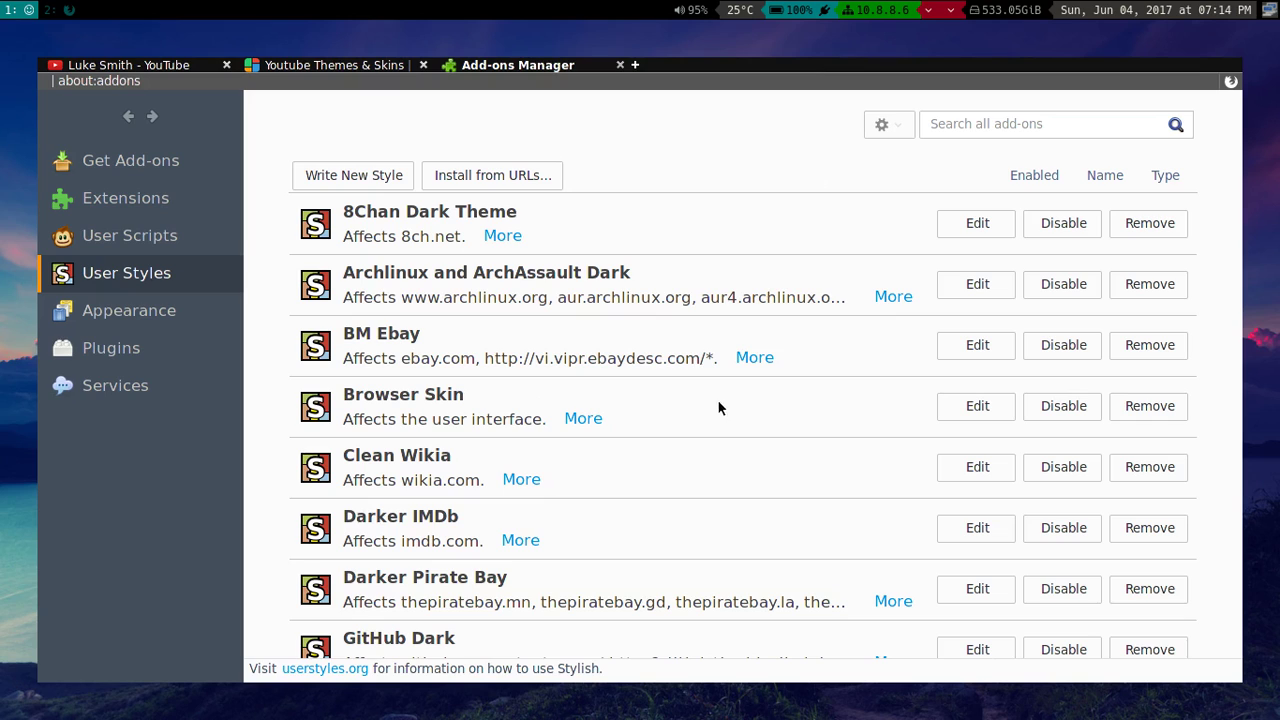
# - View Browser Skin's details, disable and re-enable it, then launch its style editor
pyautogui.doubleClick(367, 396)
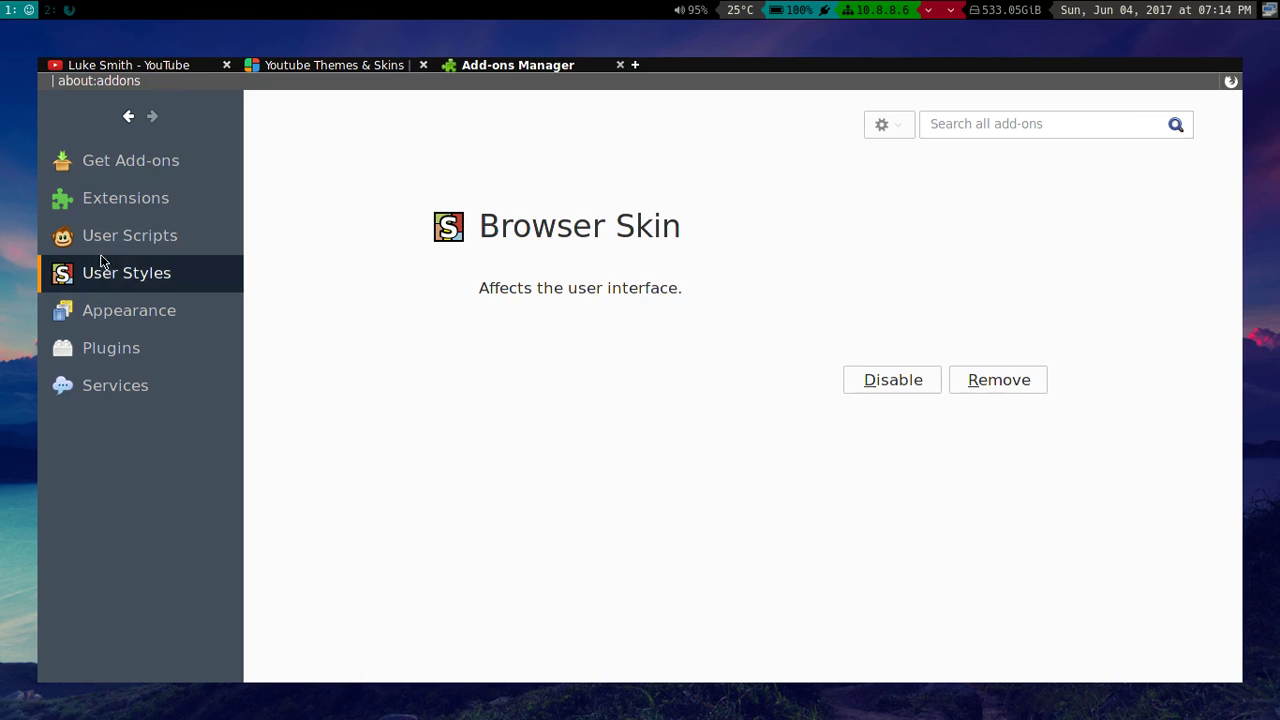
pyautogui.click(115, 277)
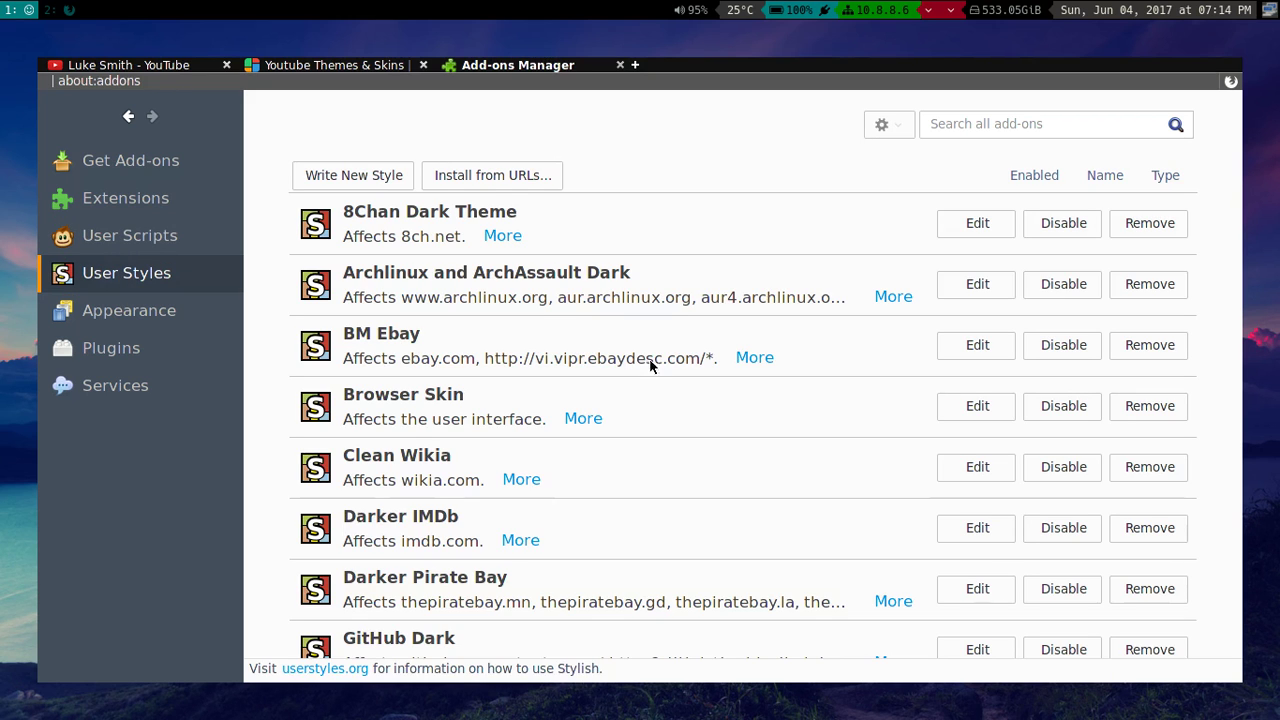
pyautogui.click(1063, 406)
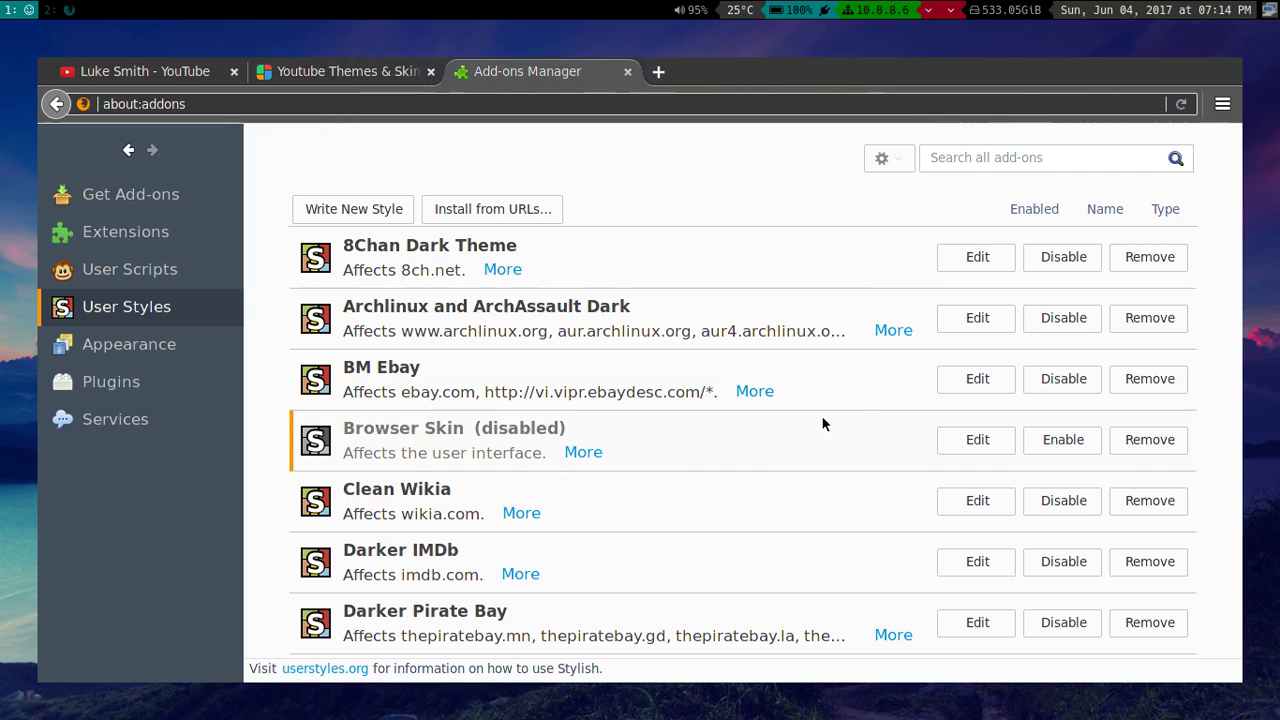
pyautogui.click(1062, 440)
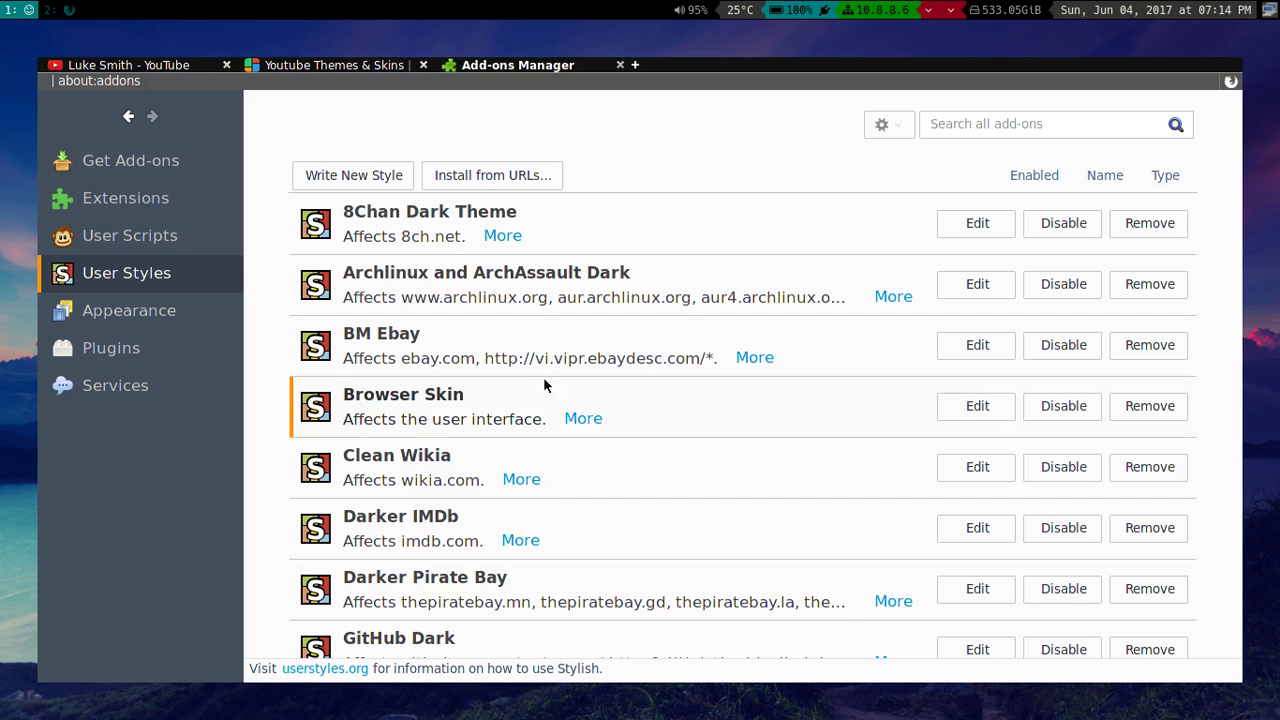
pyautogui.click(964, 404)
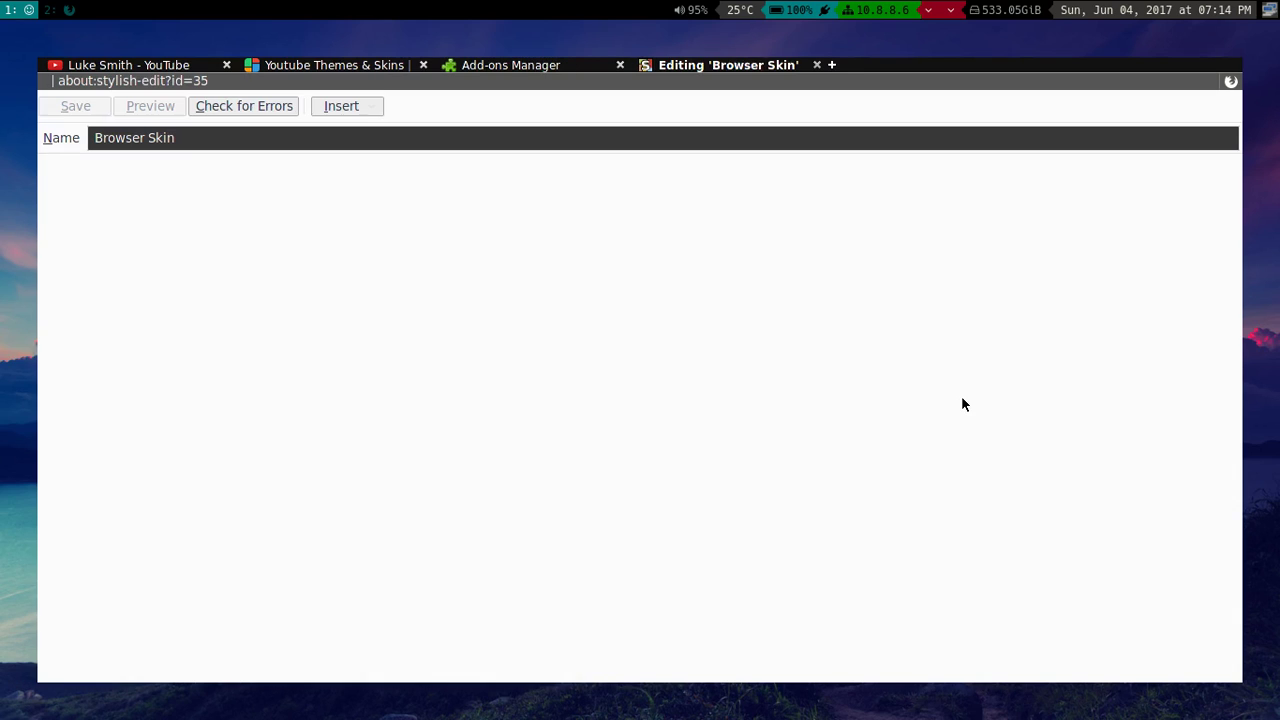
# - Page through the Browser Skin CSS, including toolbar rules near line 121, then close the editor
pyautogui.click(211, 302)
pyautogui.press('pagedown')
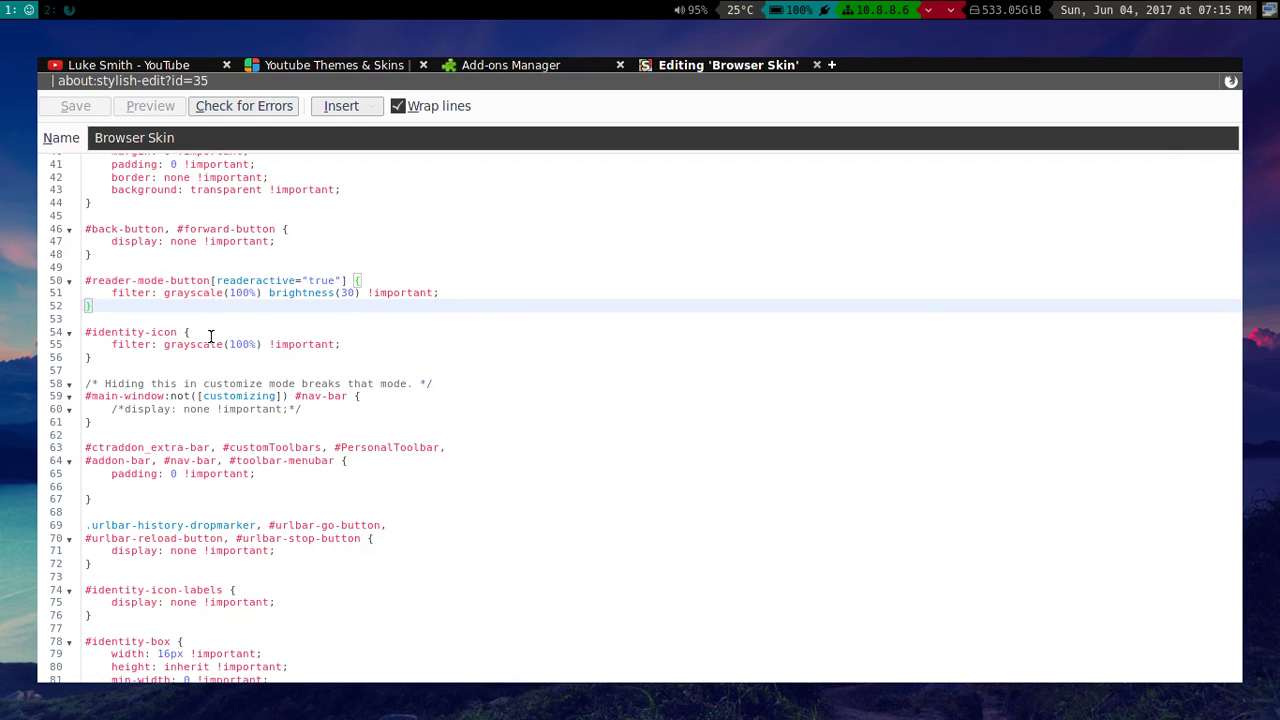
pyautogui.press('pagedown')
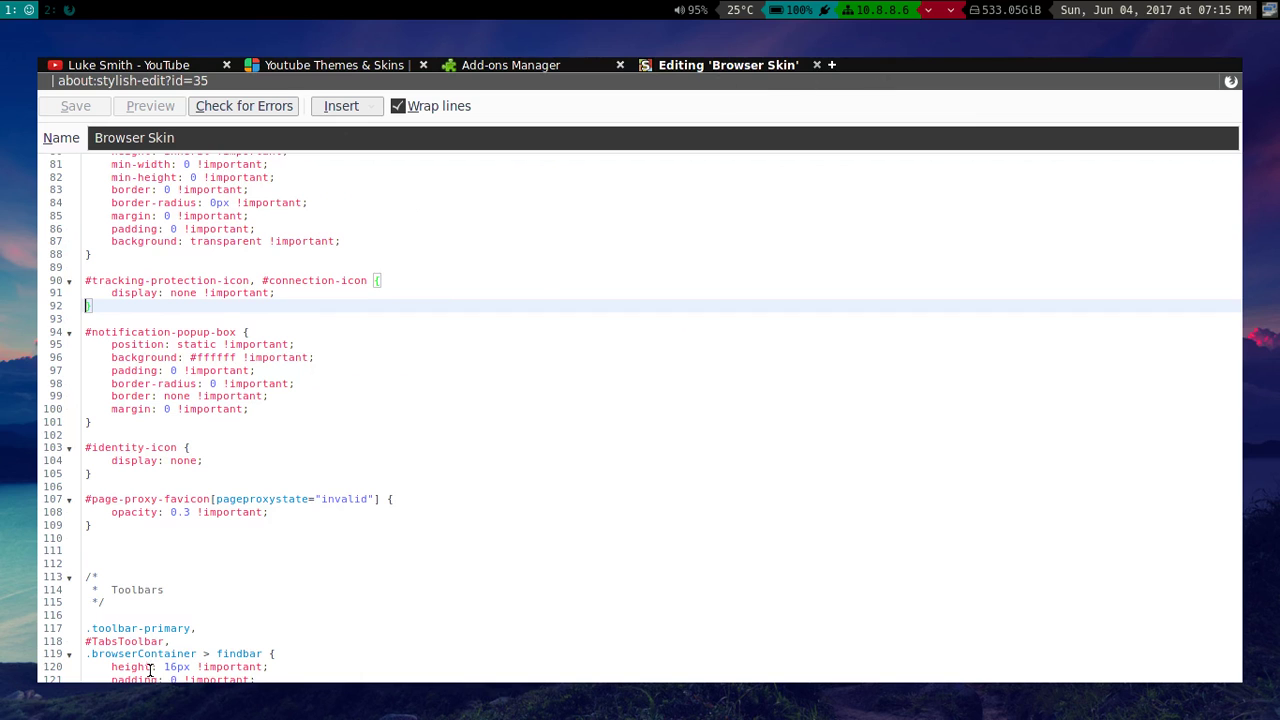
pyautogui.press('pagedown')
pyautogui.press('pagedown')
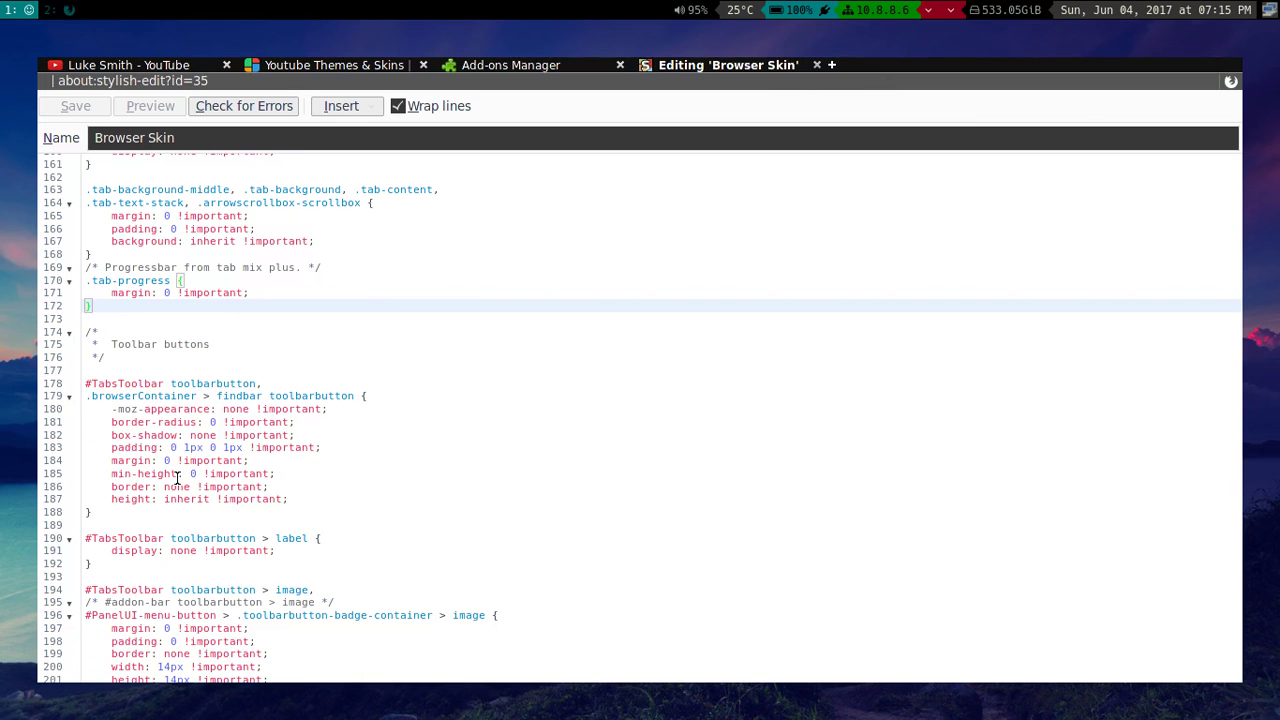
pyautogui.press('pageup')
pyautogui.press('pageup')
pyautogui.press('pageup')
pyautogui.press('pageup')
pyautogui.press('pageup')
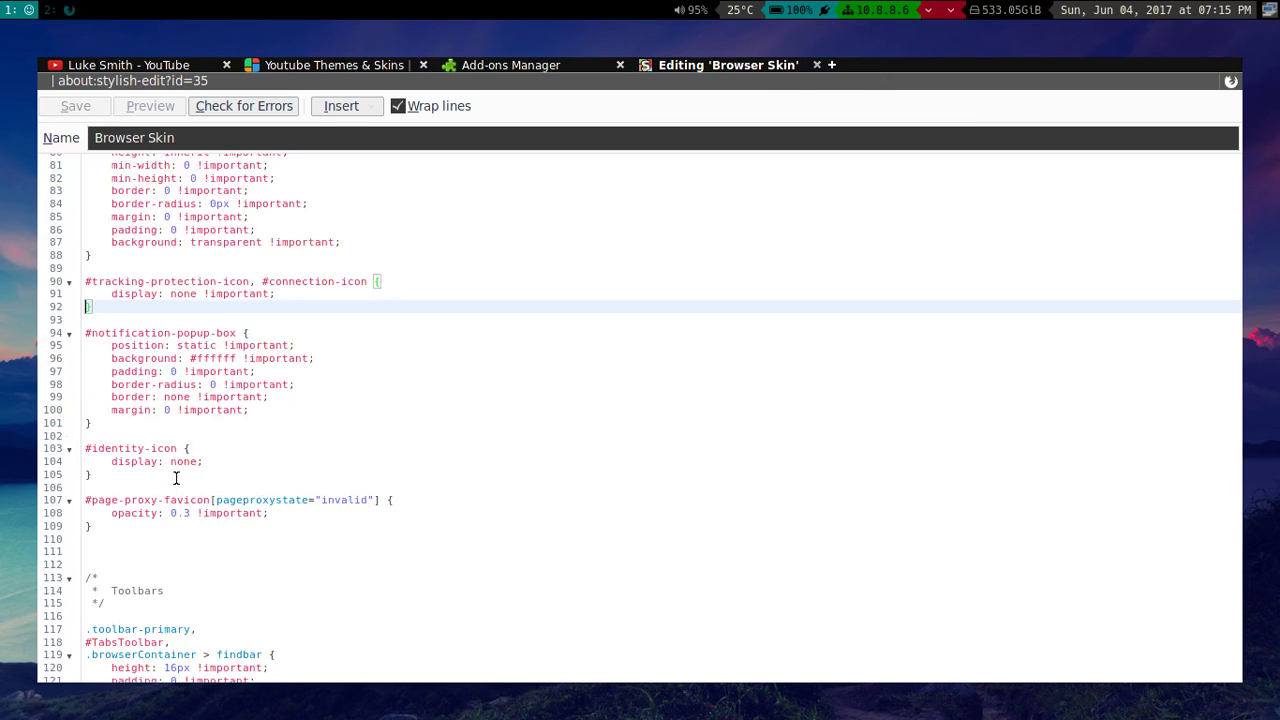
pyautogui.press('pagedown')
pyautogui.press('pagedown')
pyautogui.press('pagedown')
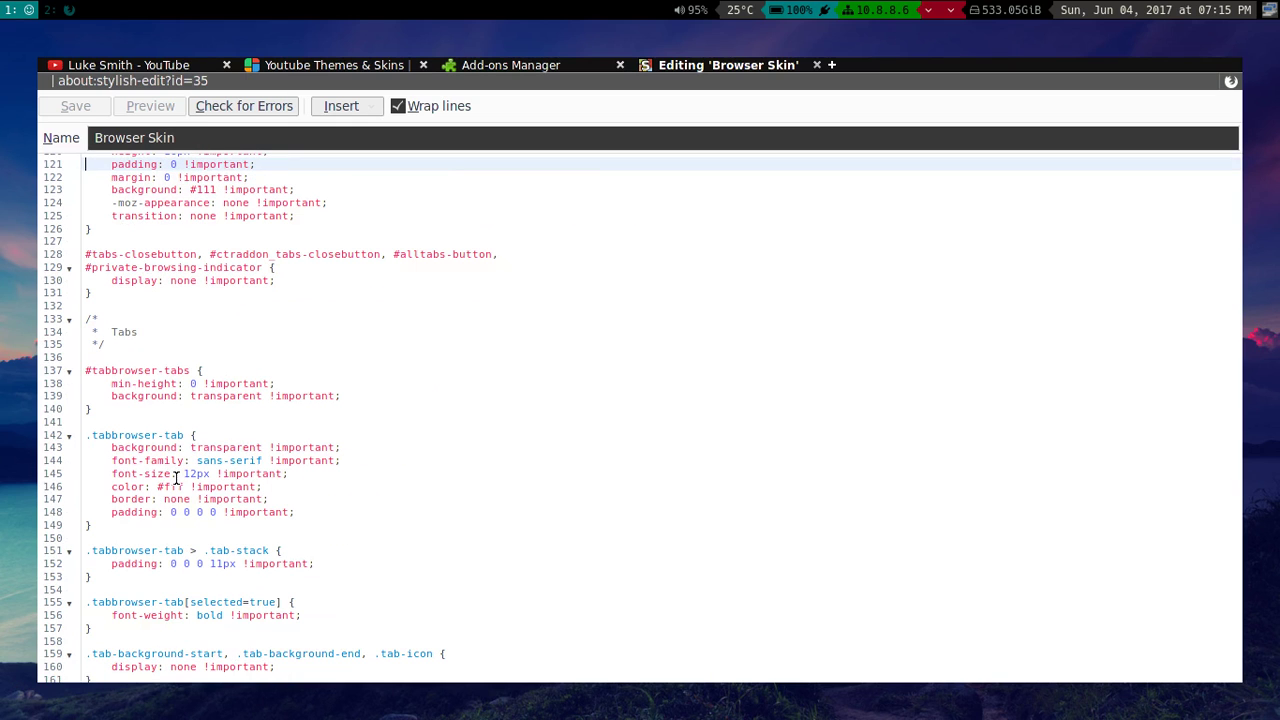
pyautogui.press('pageup')
pyautogui.press('pageup')
pyautogui.press('pageup')
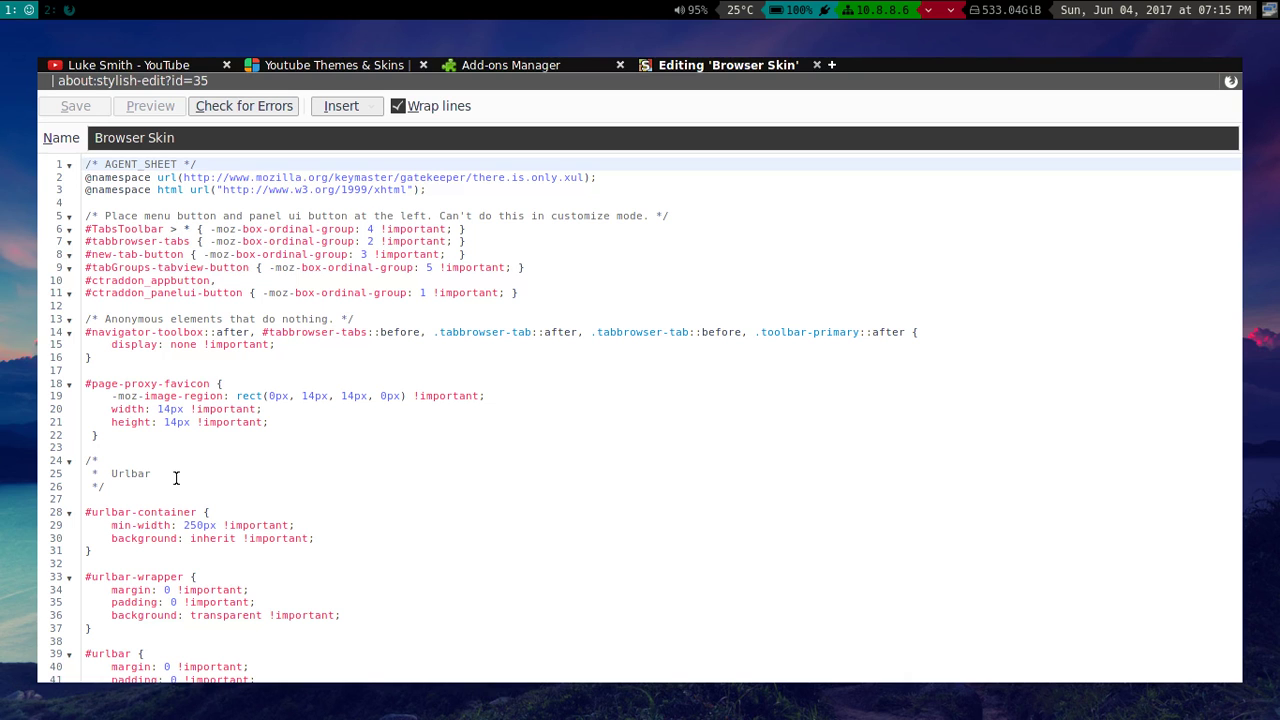
pyautogui.hotkey('ctrl', 'w')
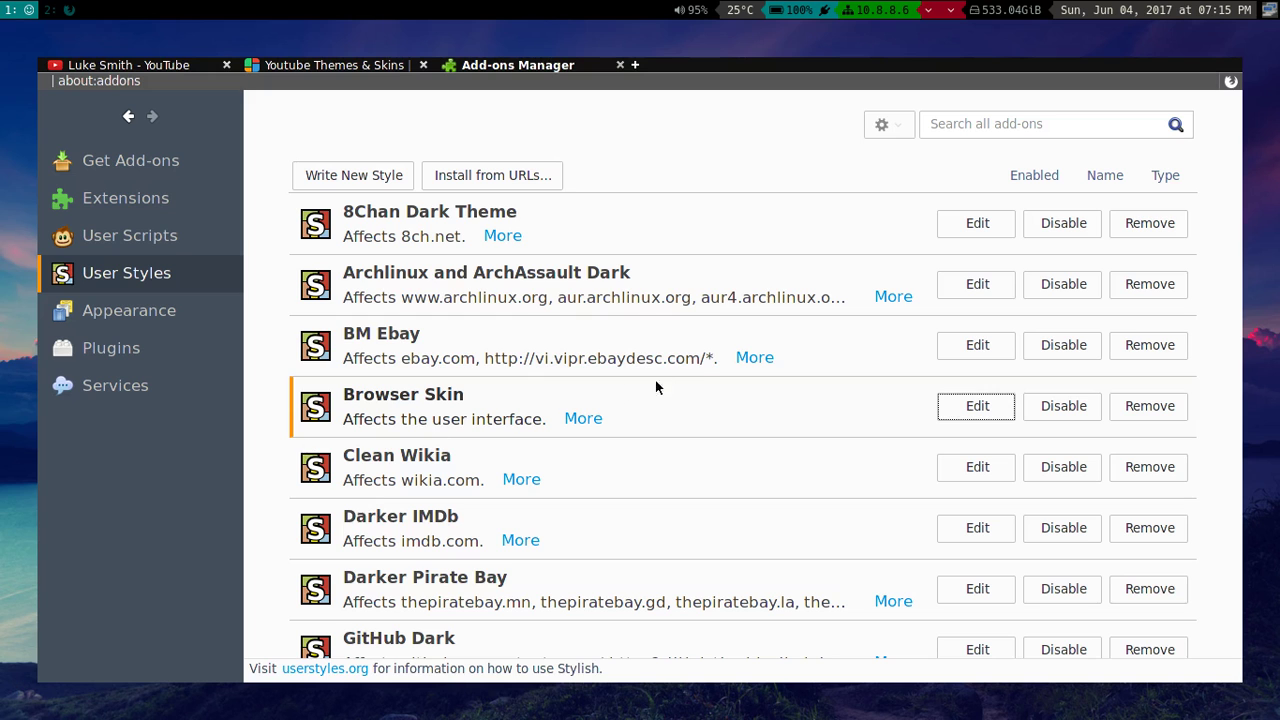
# - Switch to the dark-skinned YouTube channel tab and scroll through it
pyautogui.hotkey('ctrl', '1')
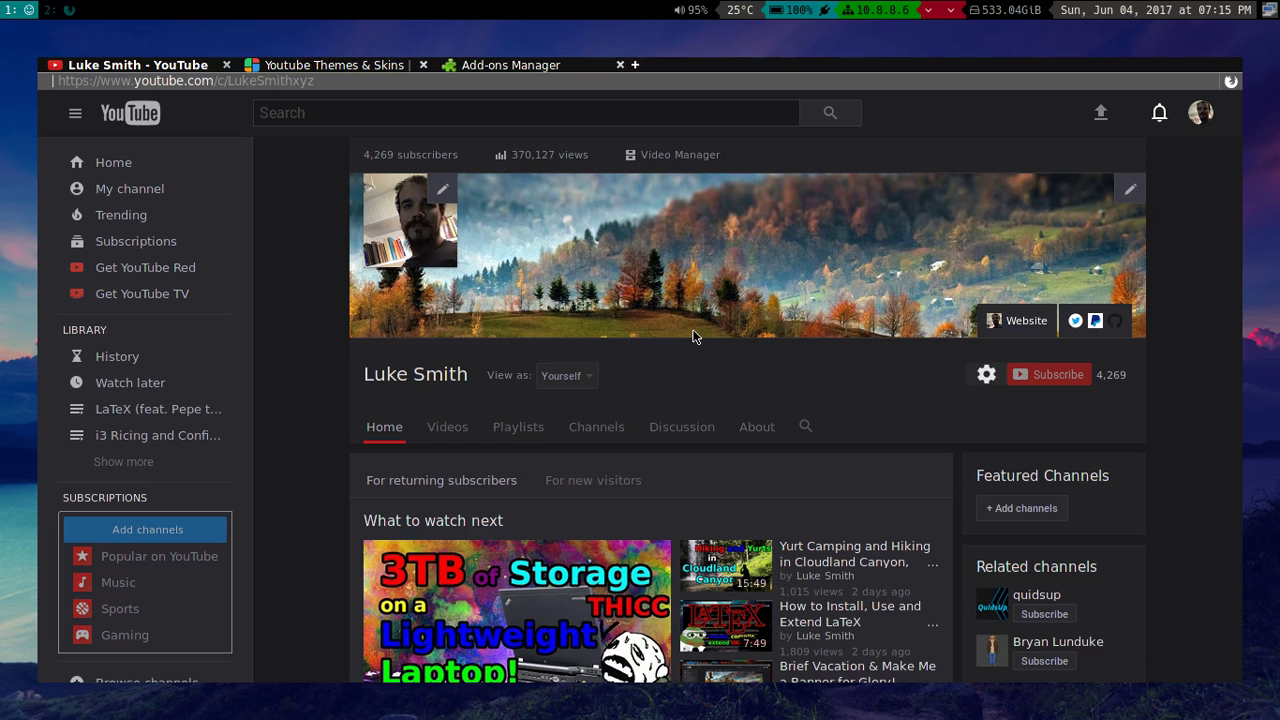
pyautogui.scroll(-3, 1237, 606)
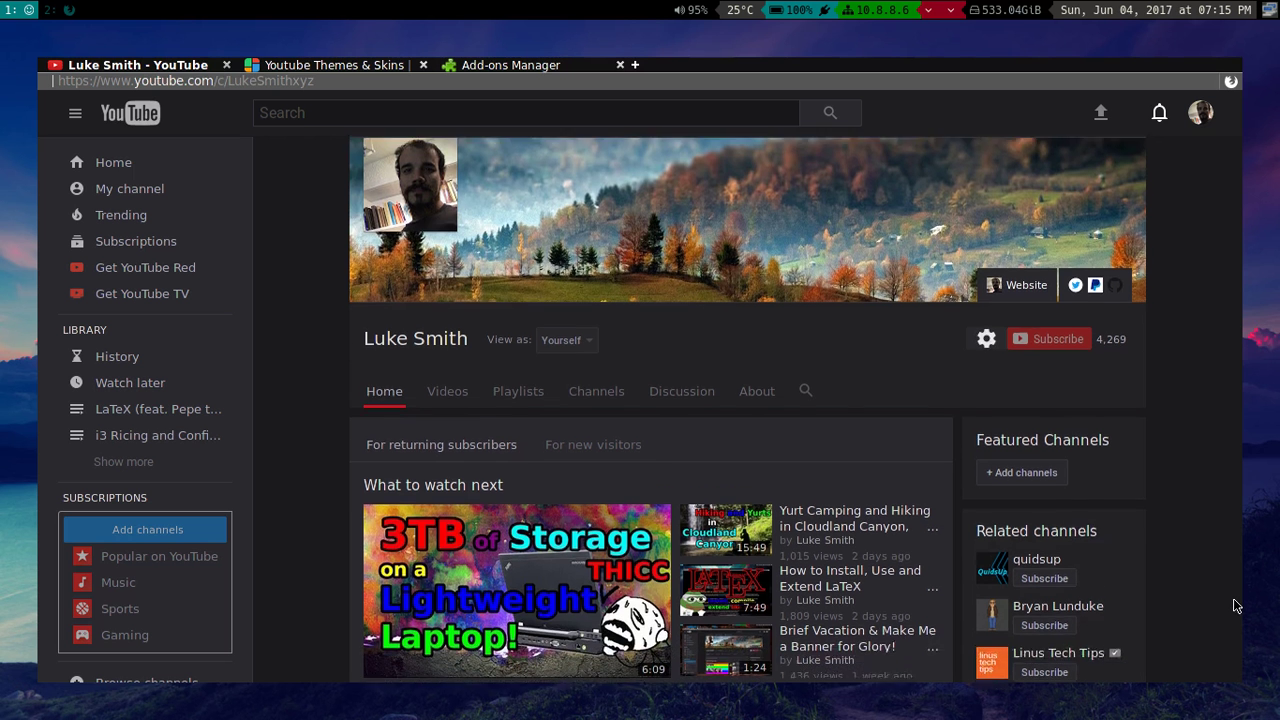
pyautogui.scroll(3, 1237, 606)
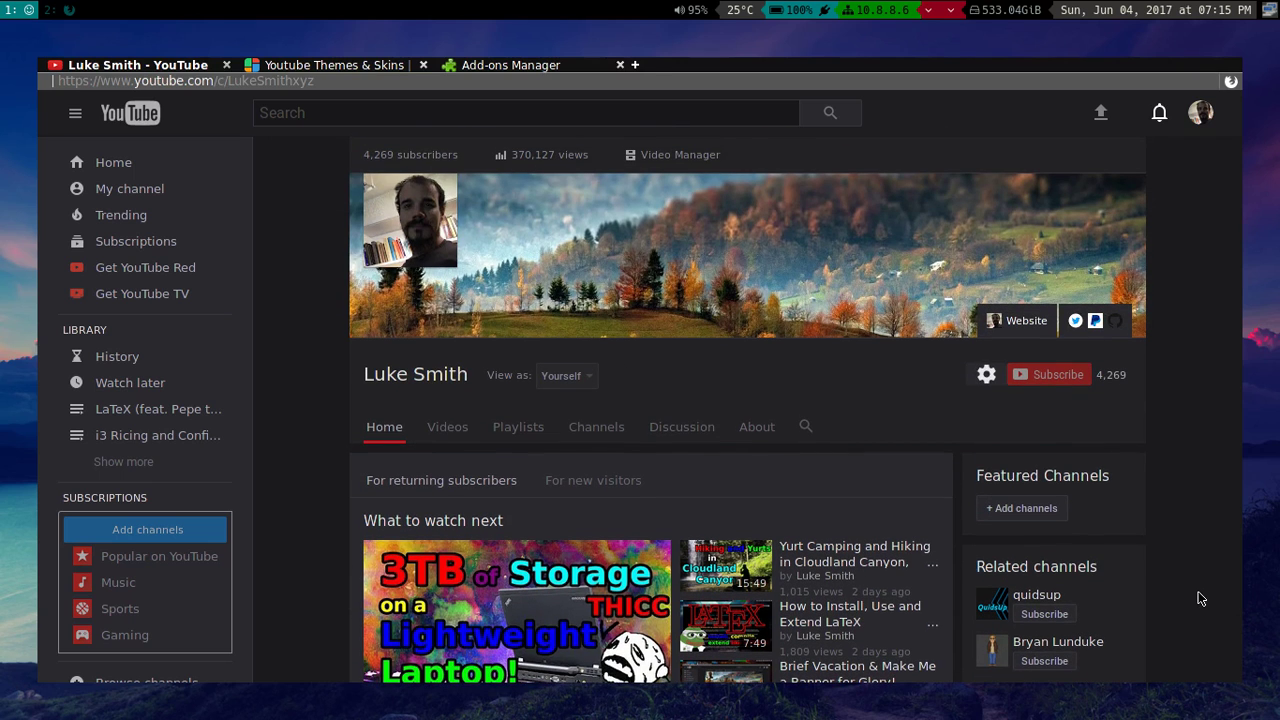
pyautogui.scroll(-3, 1190, 590)
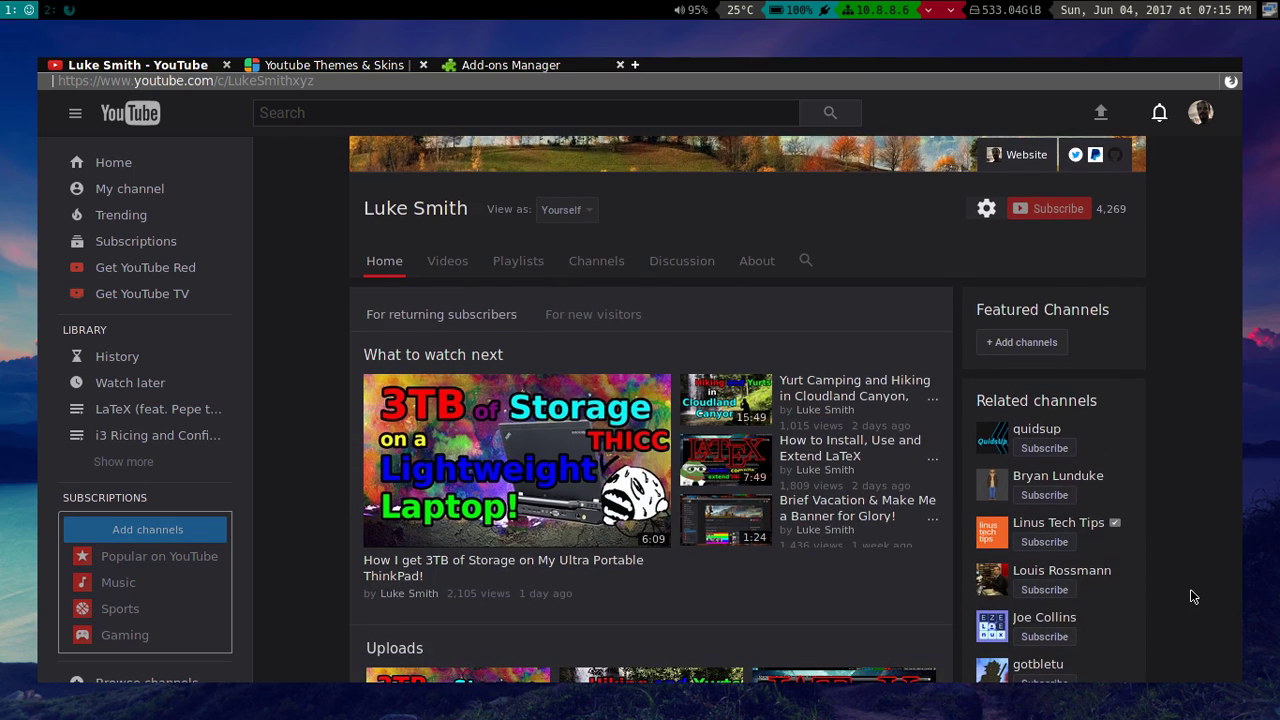
pyautogui.scroll(3, 1190, 595)
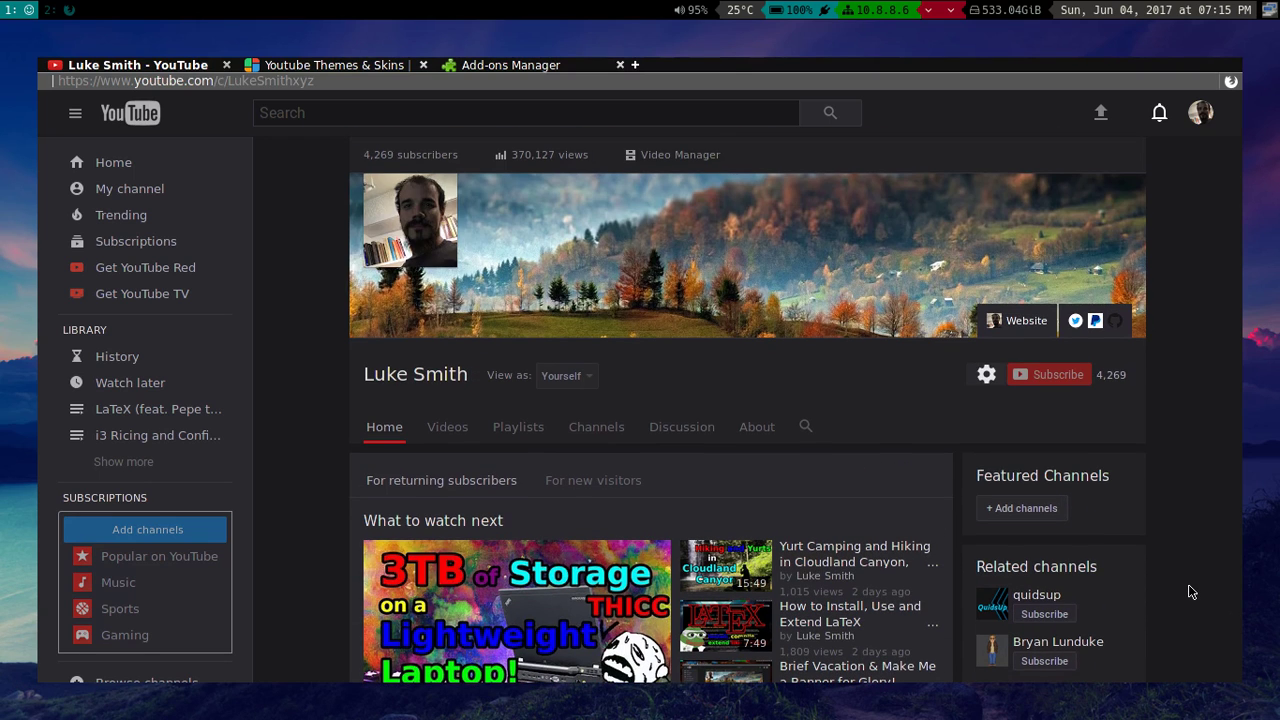
# - Close the Youtube Themes & Skins and Add-ons Manager tabs
pyautogui.hotkey('ctrl', 'Tab')
pyautogui.hotkey('ctrl', 'w')
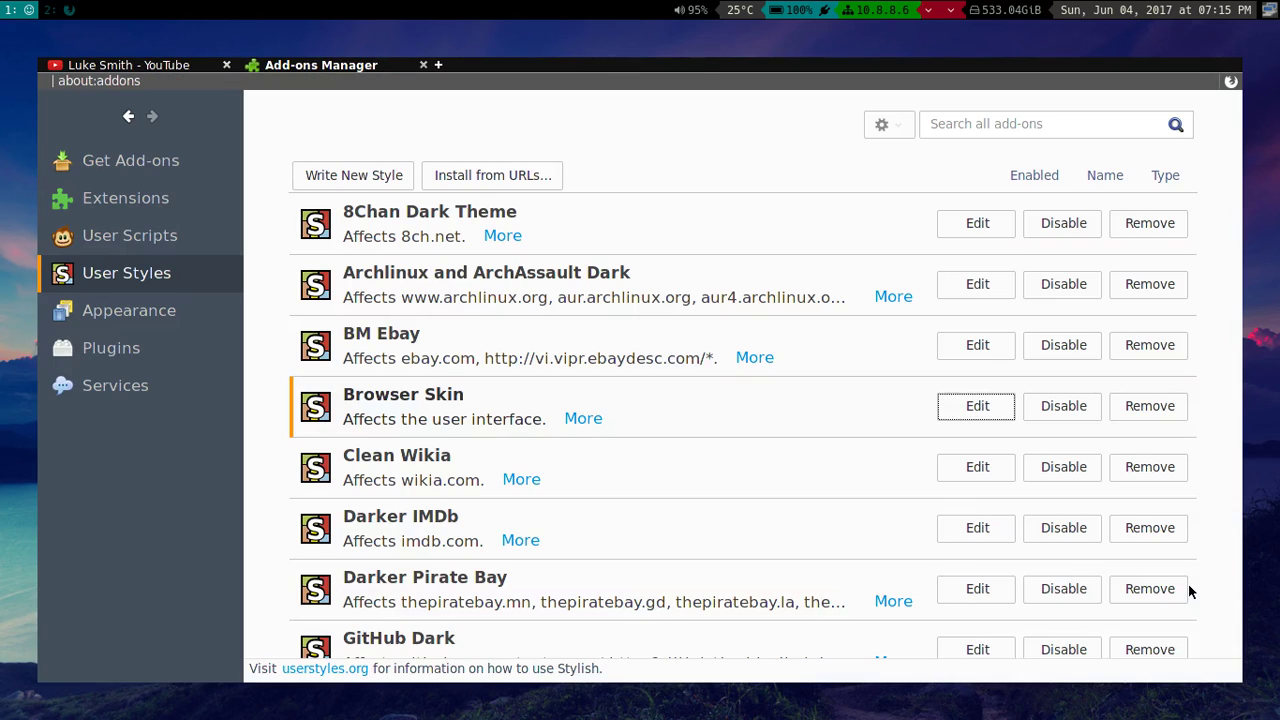
pyautogui.hotkey('ctrl', 'w')
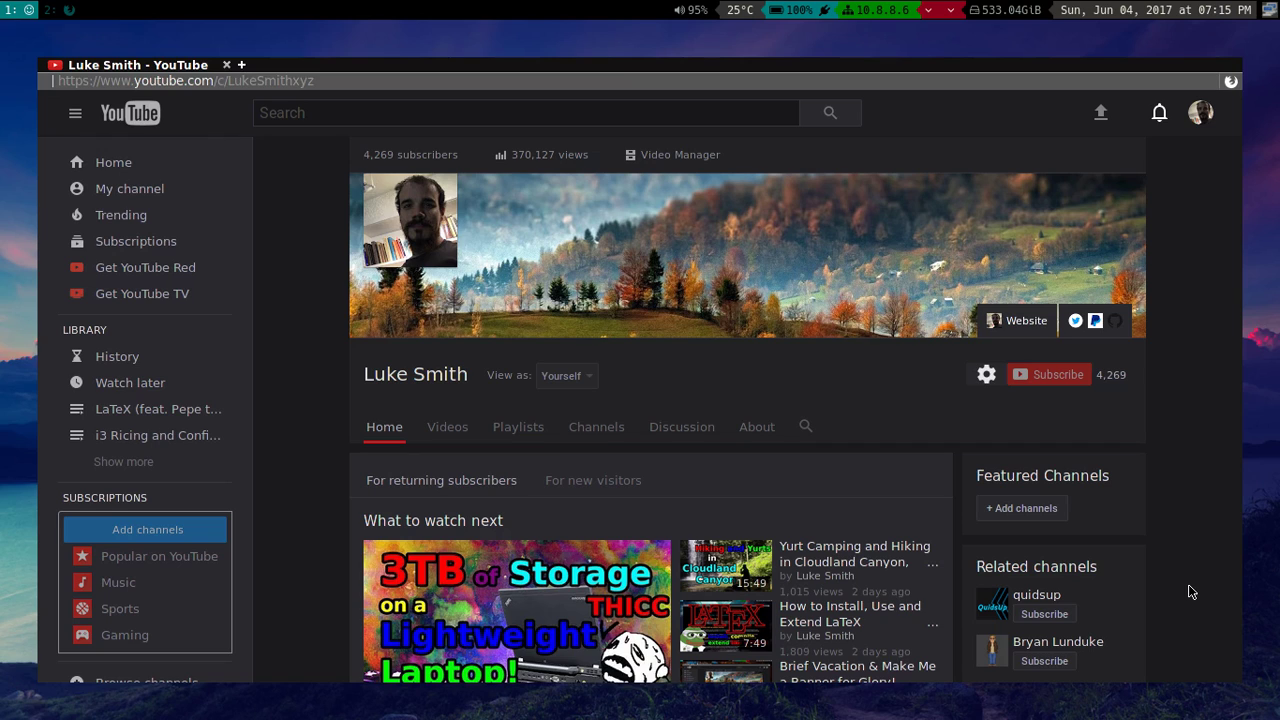
# - Load the dark-styled Wikipedia Linux article in a new tab, briefly showing then closing the menu bar
pyautogui.hotkey('ctrl', 't')
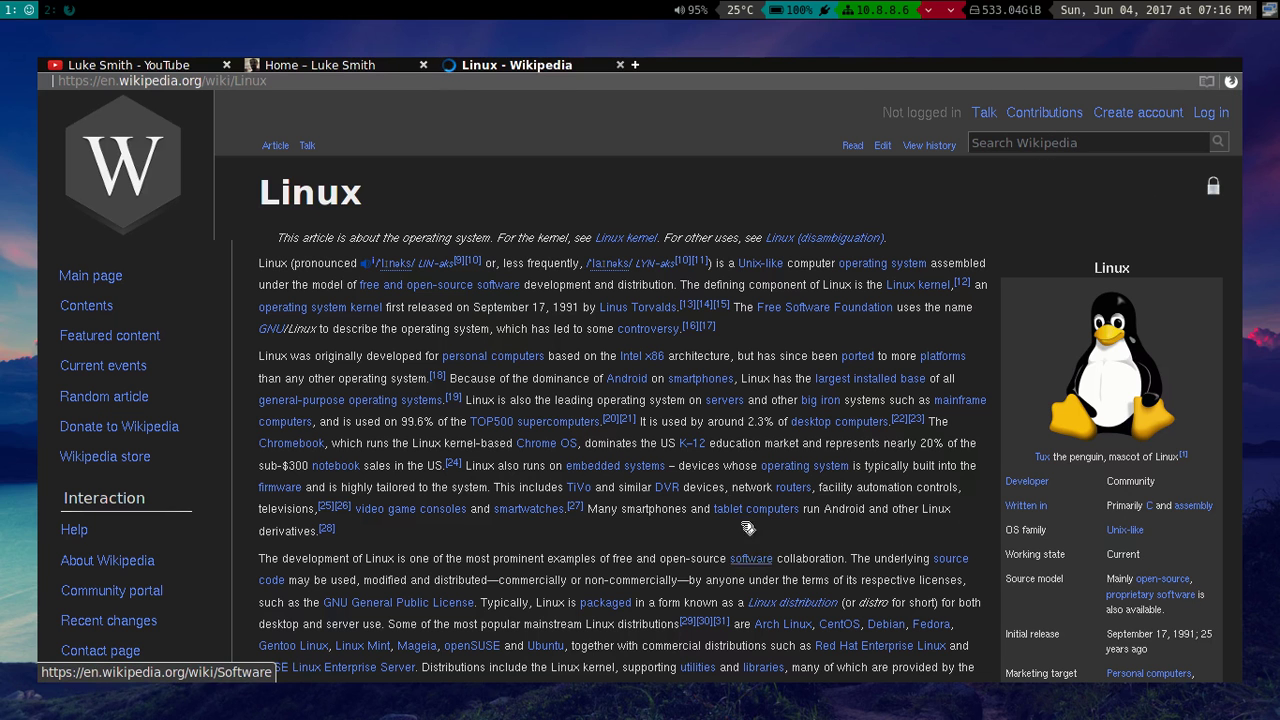
pyautogui.hotkey('alt', 'f')
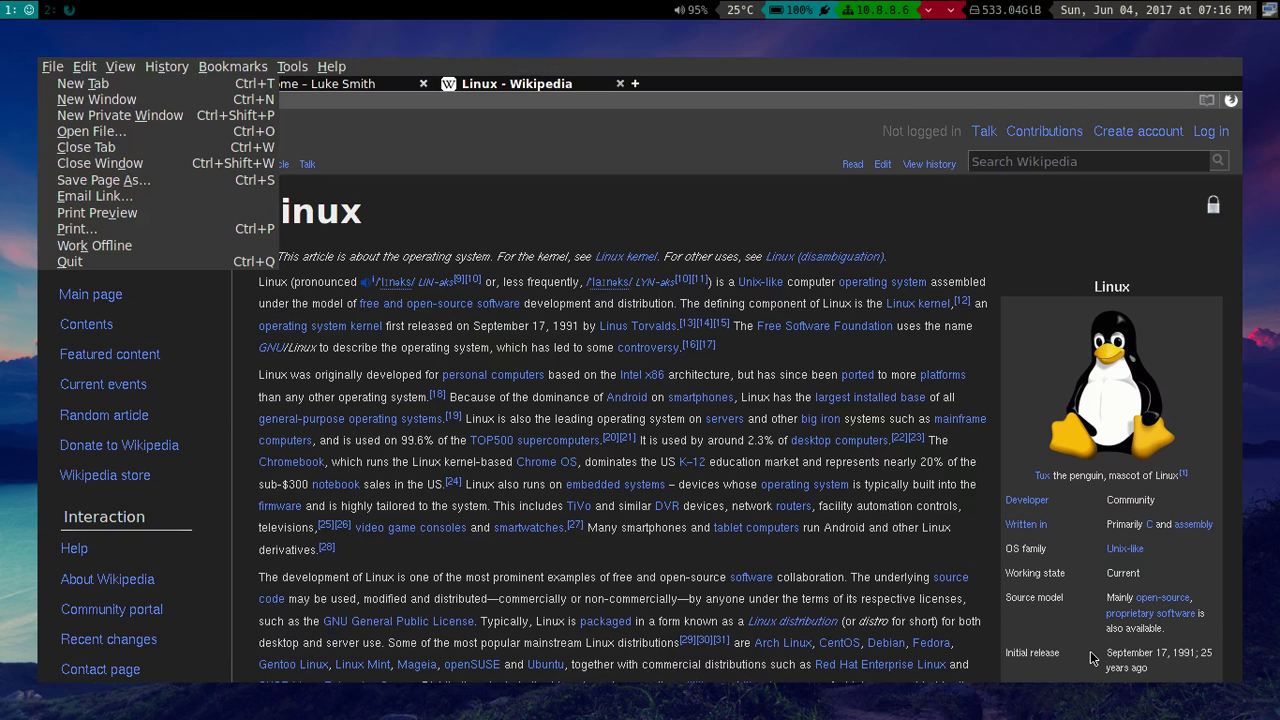
pyautogui.moveTo(80, 66)
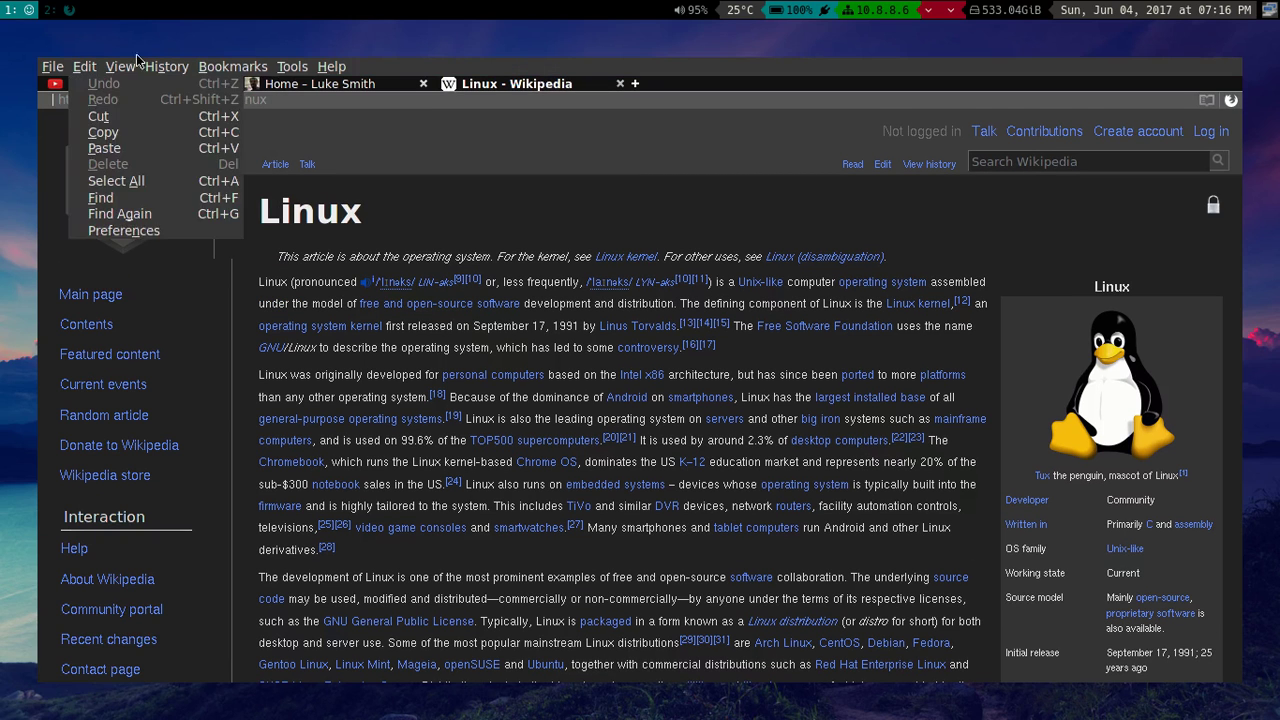
pyautogui.click(793, 210)
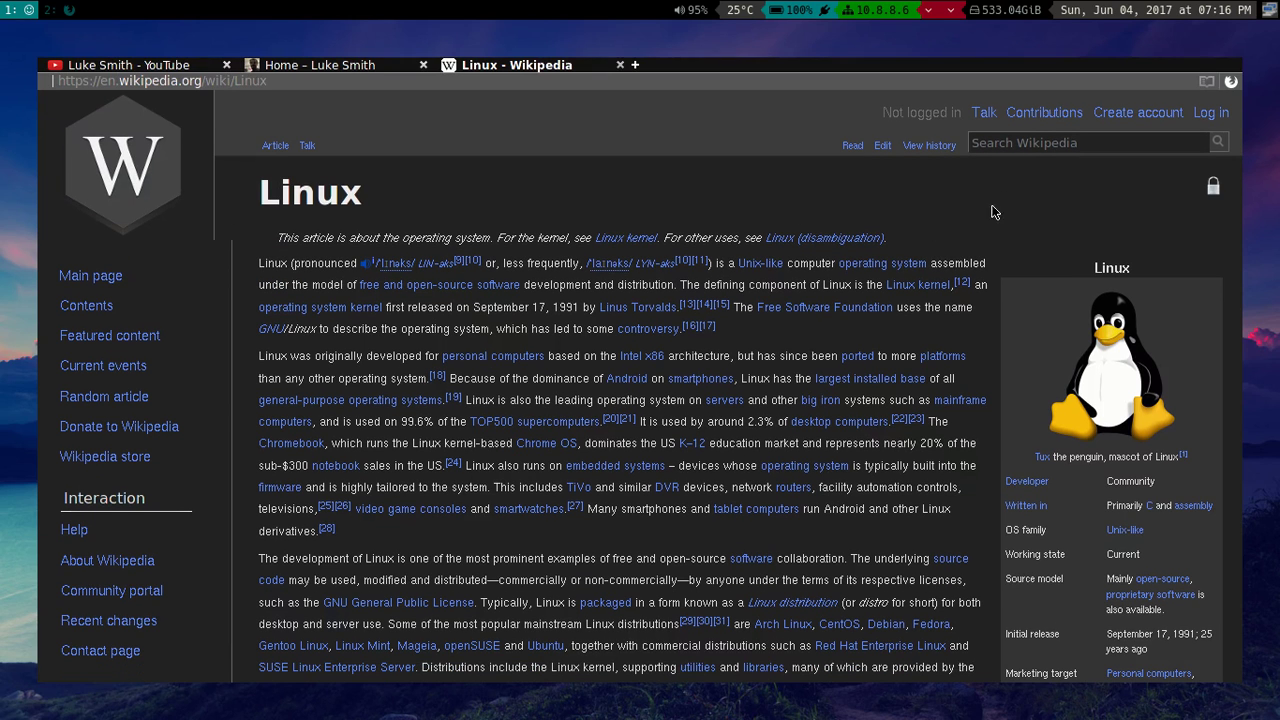
# - Save the Wikipedia search box as 'Search Linux - Wikipedia' with keyword 'w'
pyautogui.rightClick(1004, 143)
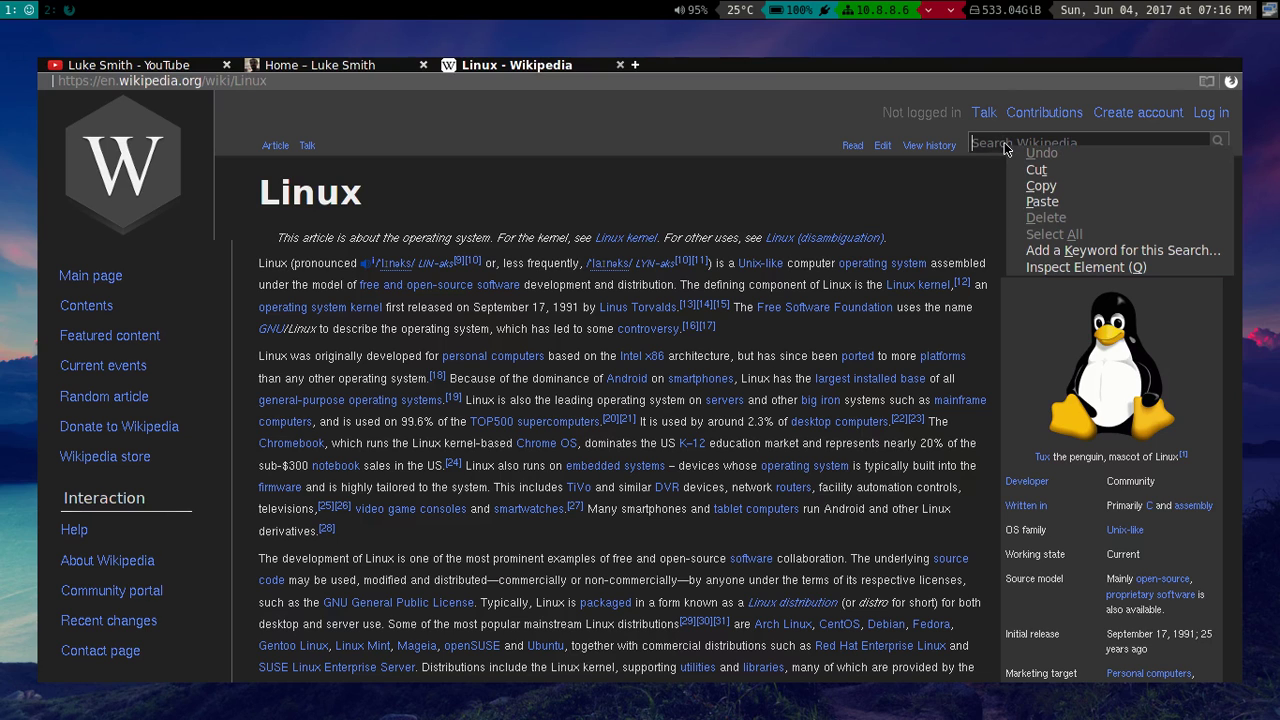
pyautogui.click(1068, 251)
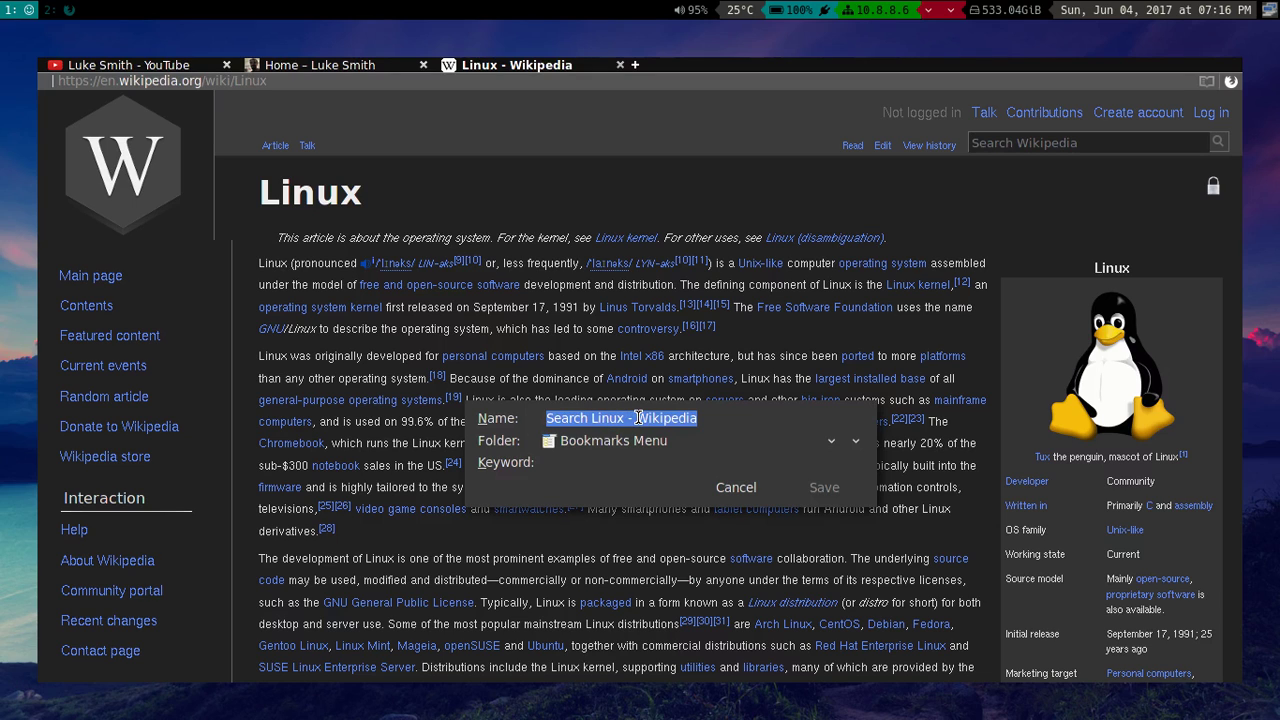
pyautogui.click(559, 462)
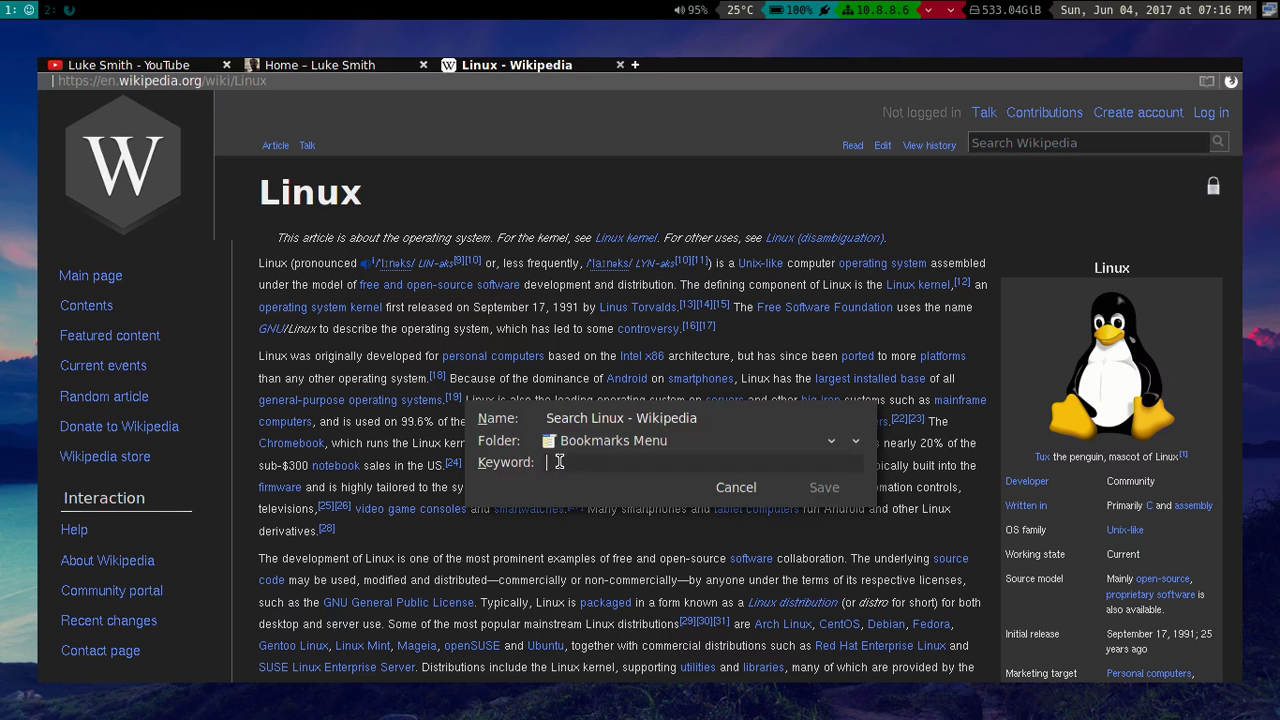
pyautogui.write('w')
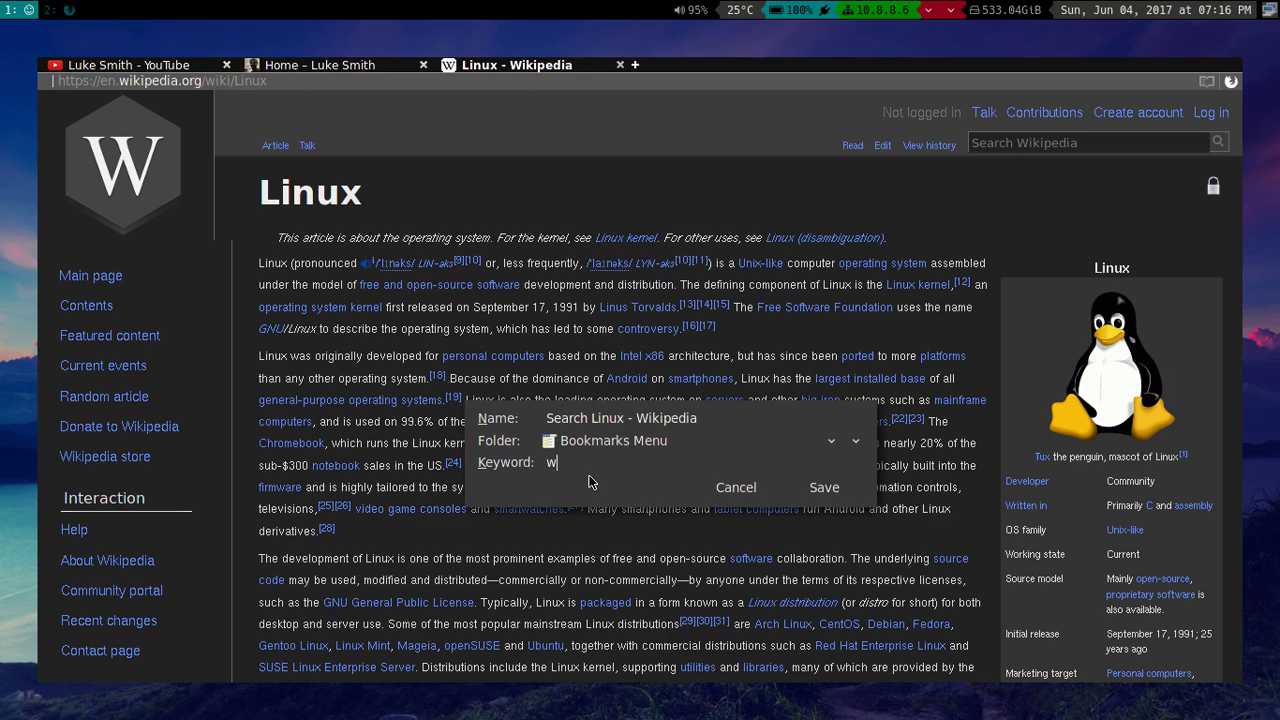
pyautogui.click(733, 487)
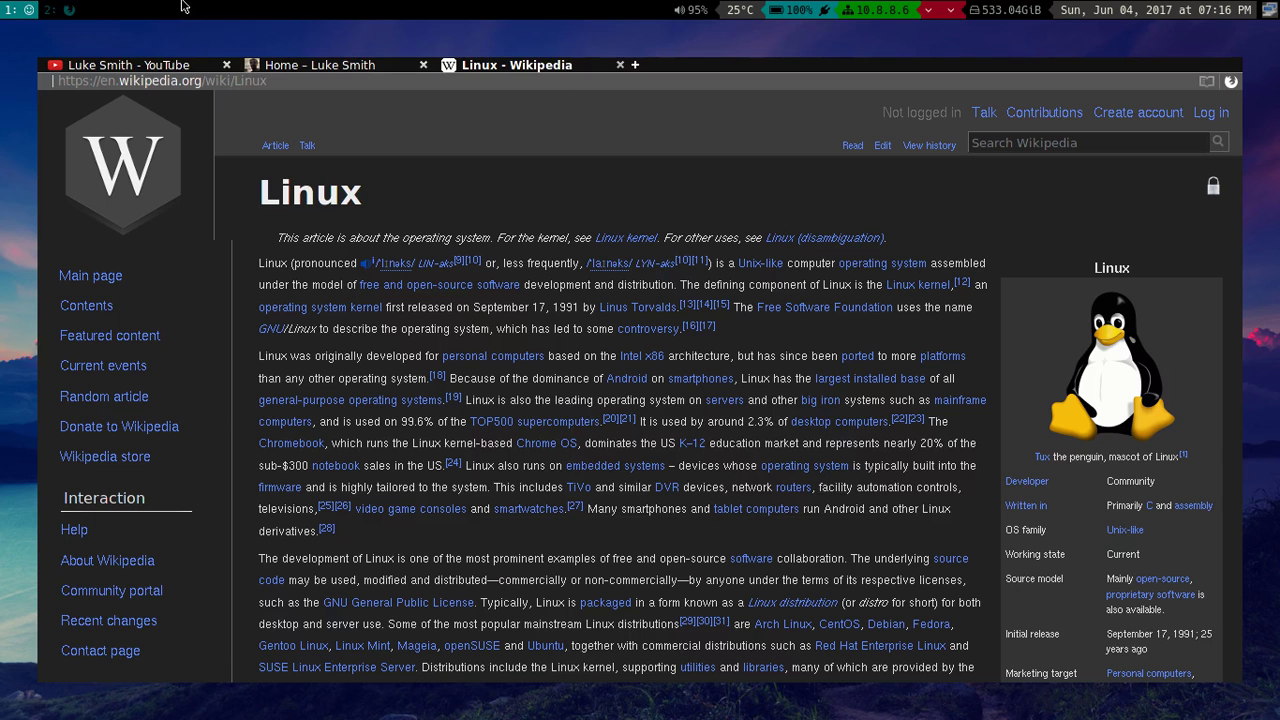
# - Assign the keyword 'im' to the ImageMagick Scripts: PEELINGPAINT bookmark
pyautogui.click(285, 58)
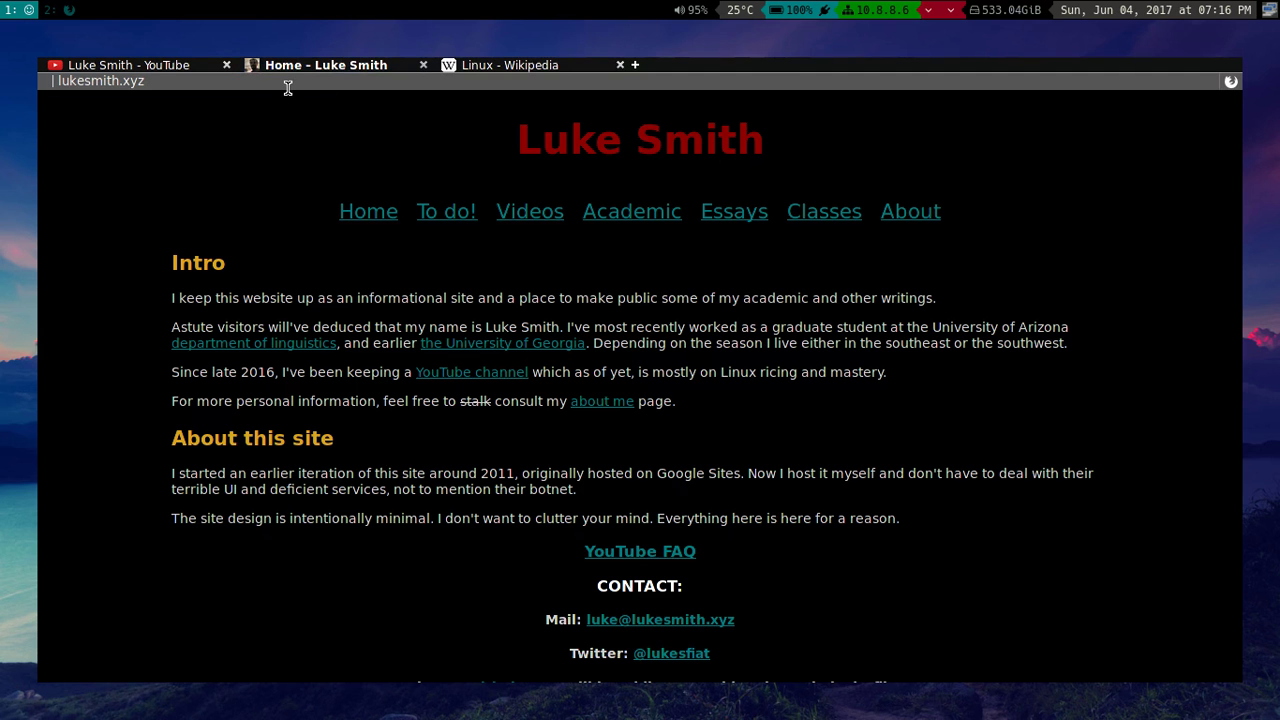
pyautogui.hotkey('alt', 'f')
pyautogui.click(225, 62)
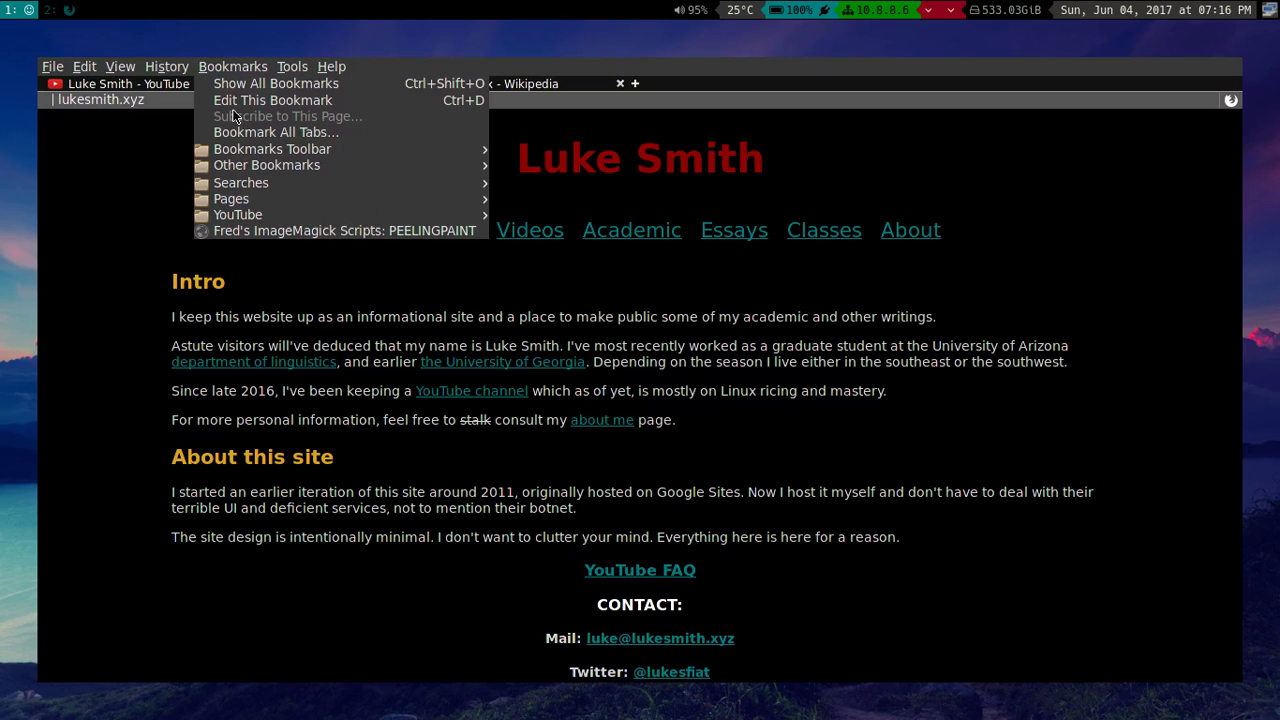
pyautogui.rightClick(299, 231)
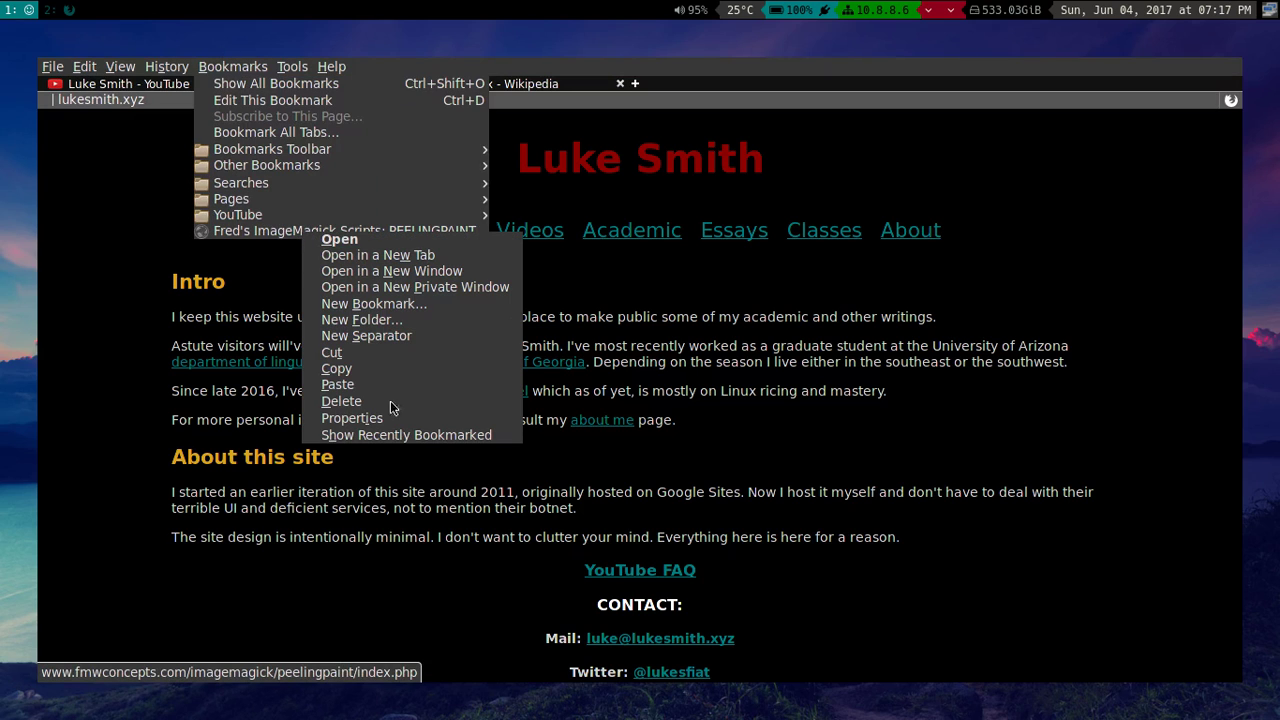
pyautogui.click(378, 419)
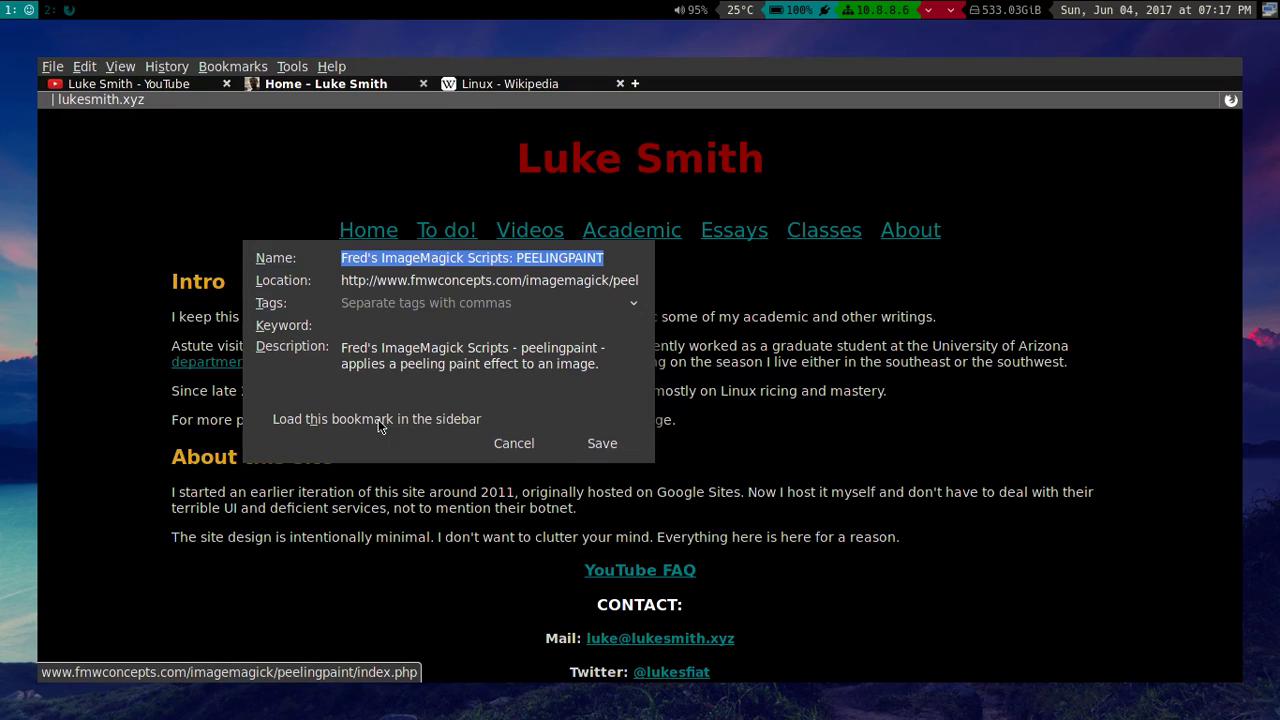
pyautogui.click(365, 323)
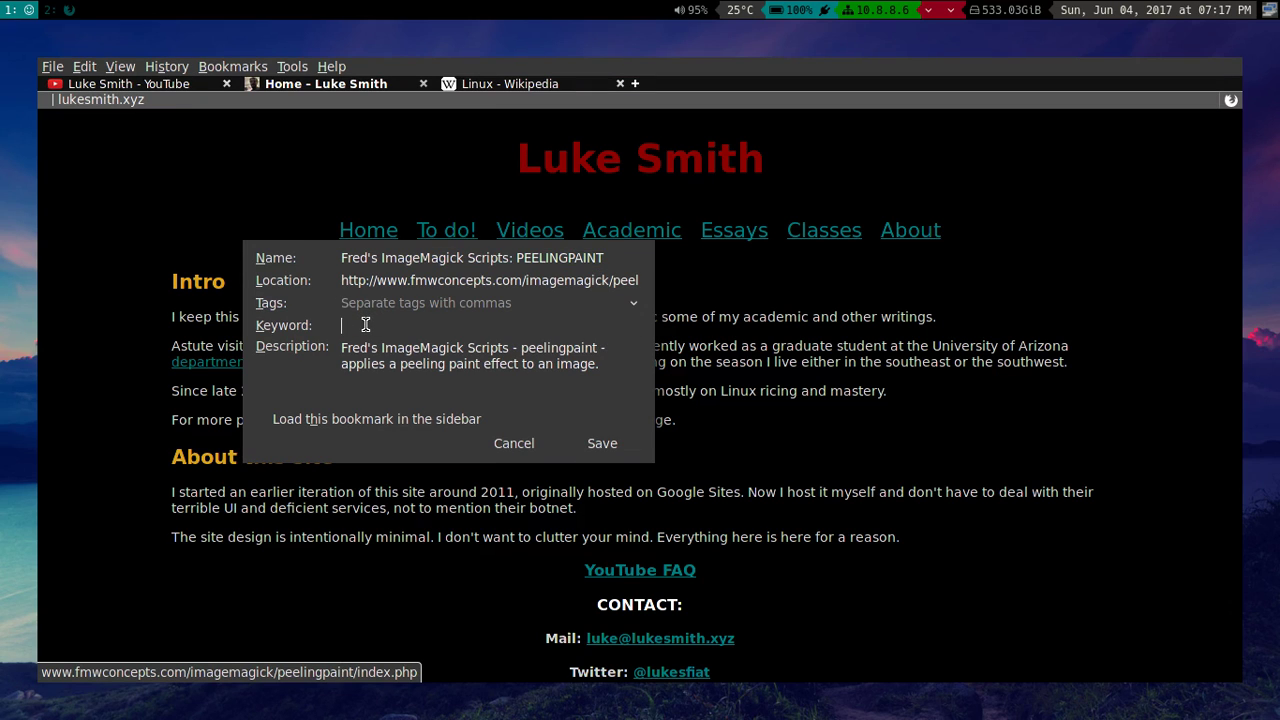
pyautogui.write('im')
pyautogui.click(611, 447)
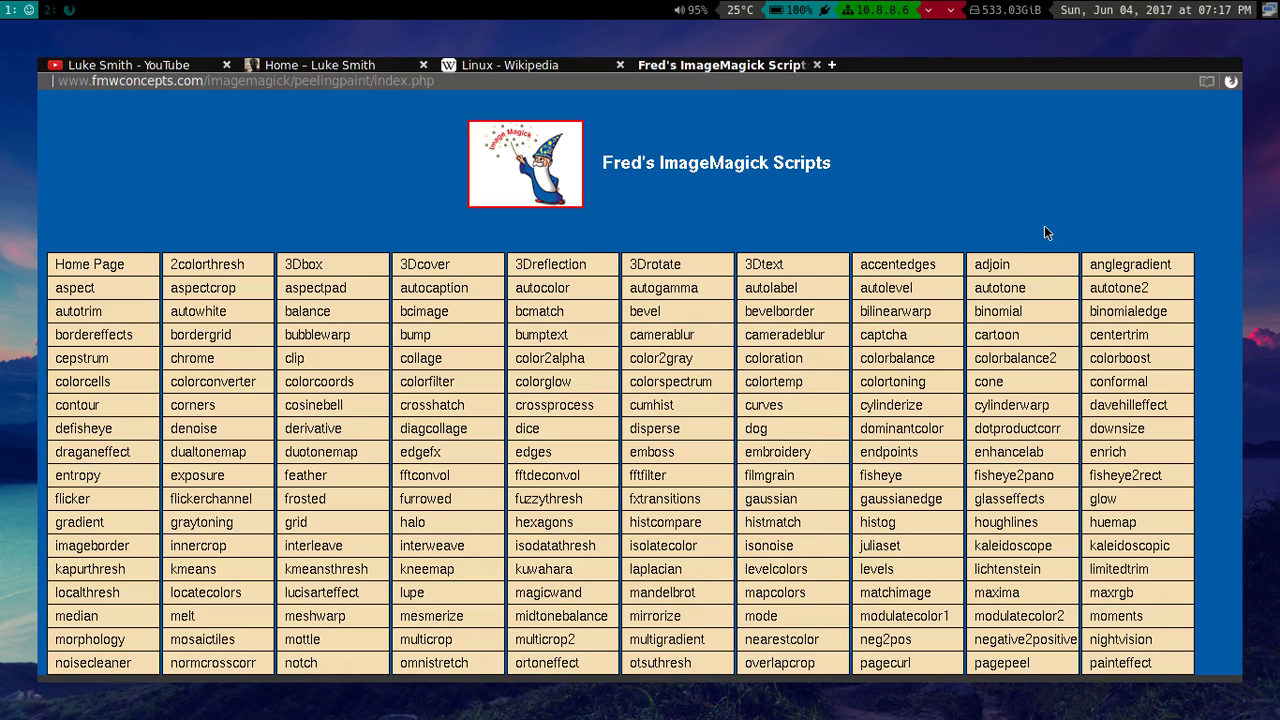
# - Search eBay for x200 in a new tab using the 'eb' bookmark keyword
pyautogui.hotkey('ctrl', 'shift', 'Tab')
pyautogui.hotkey('ctrl', 't')
pyautogui.write('e')
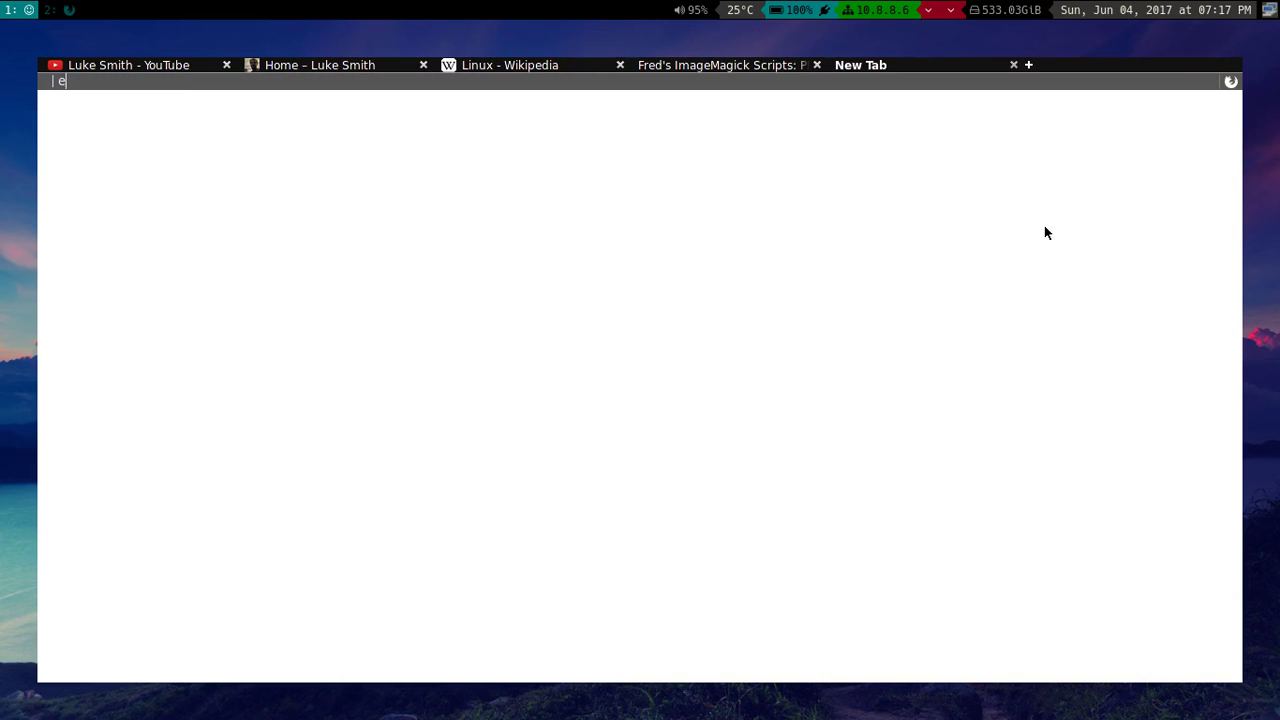
pyautogui.write('b')
pyautogui.write('200')
pyautogui.press('Return')
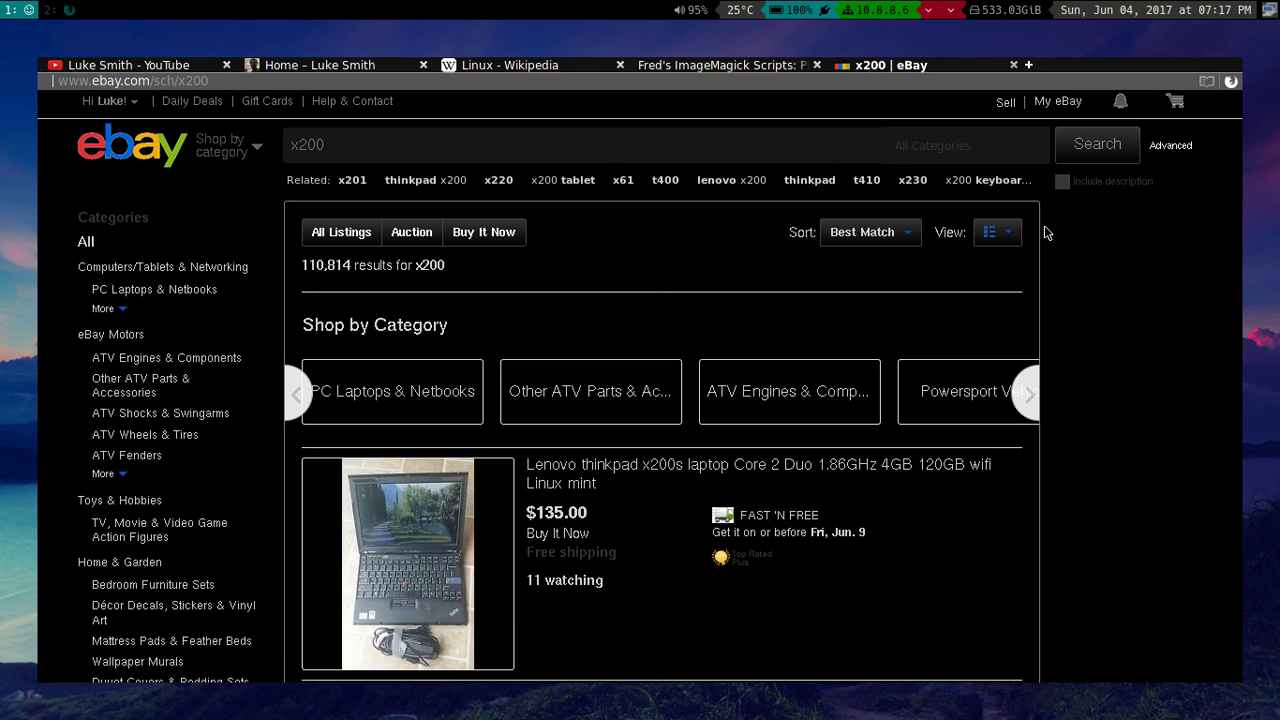
pyautogui.scroll(-5, 1085, 240)
pyautogui.scroll(5, 1080, 256)
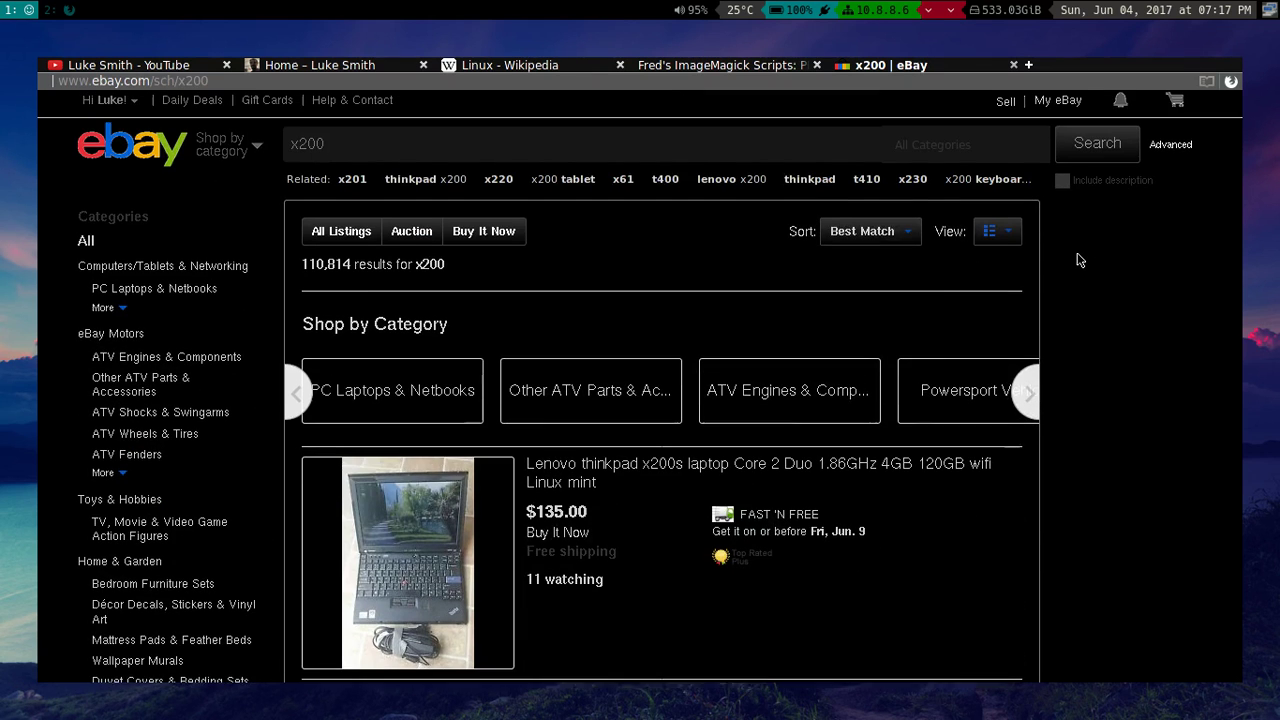